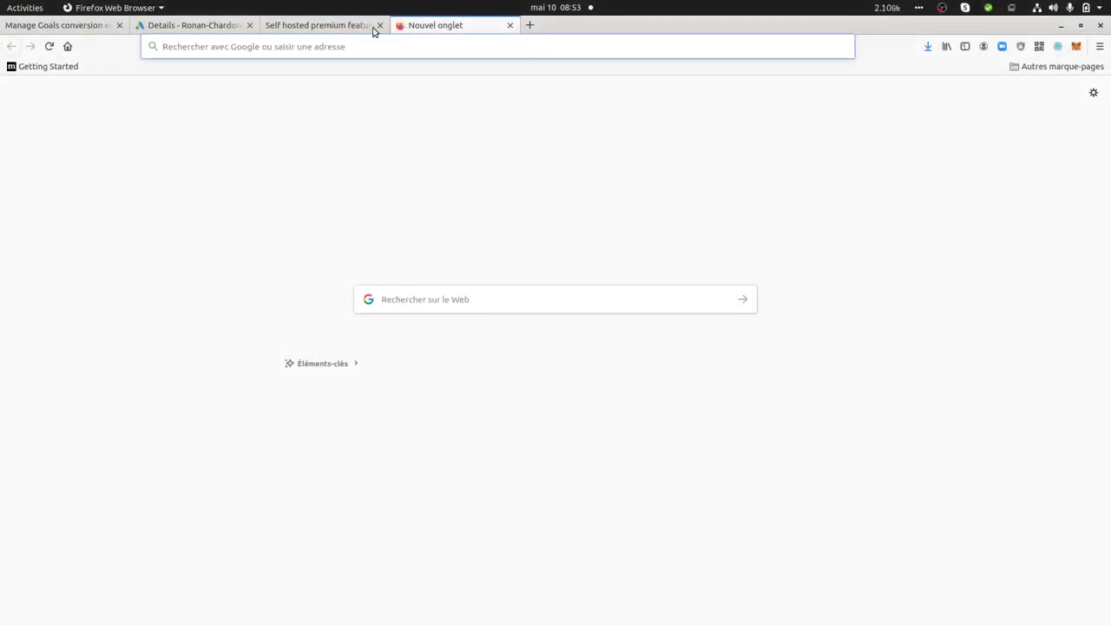
# Open the Advertising Conversion Export product page from the Self hosted premium features list
pyautogui.click(364, 28)
pyautogui.scroll(-3, 842, 365)
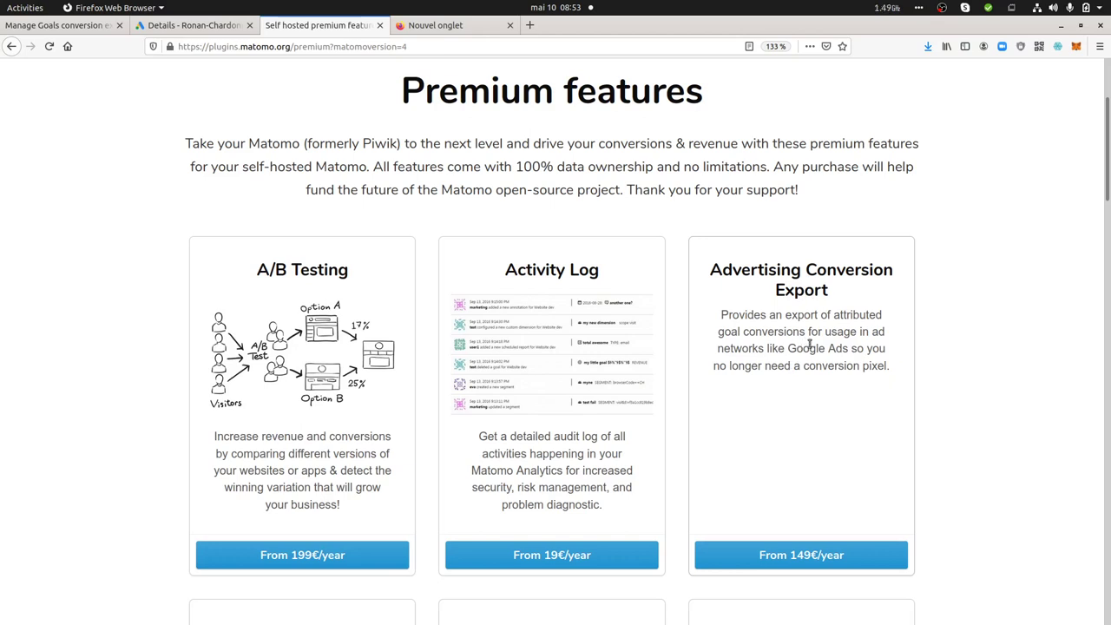
pyautogui.click(807, 290)
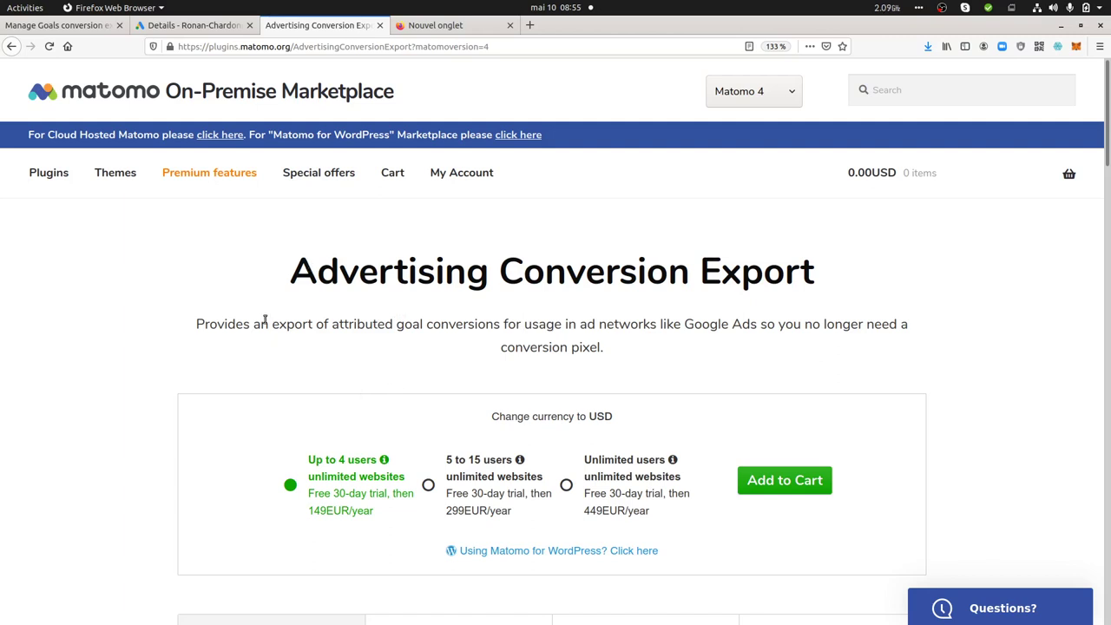
# Start a new conversion export from Matomo's conversion exports page
pyautogui.click(73, 26)
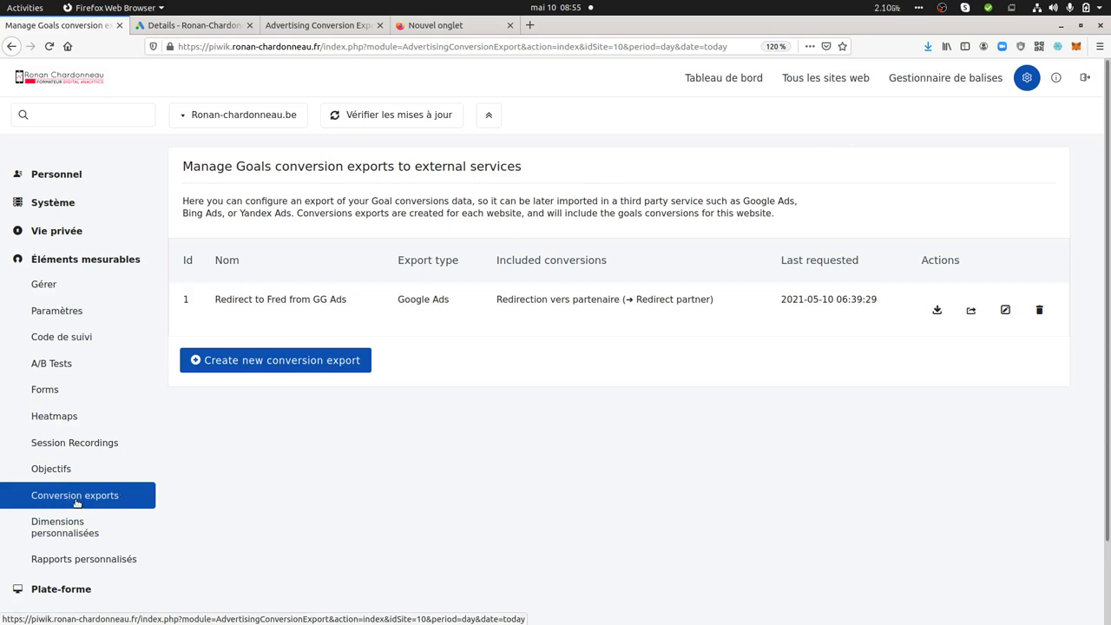
pyautogui.click(293, 361)
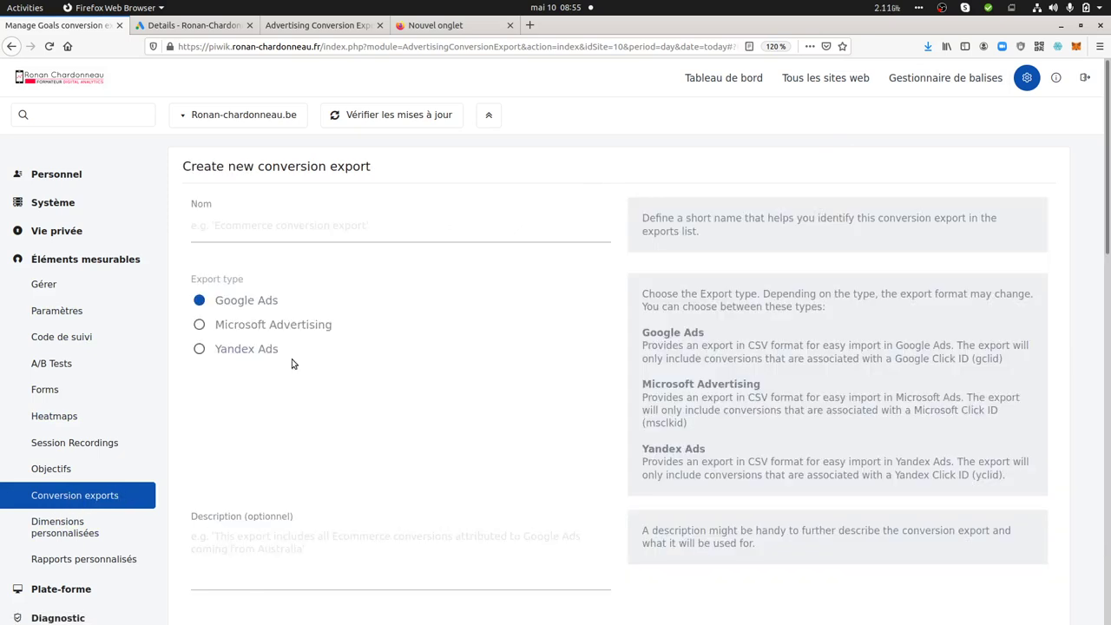
pyautogui.click(290, 229)
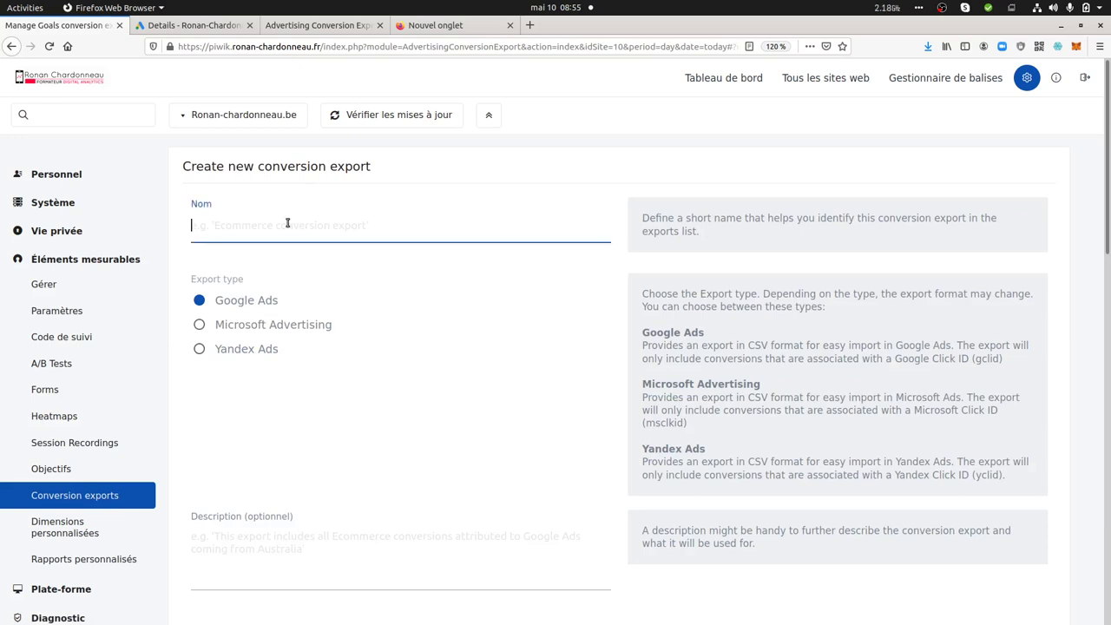
# Review the form's settings, including Click ID-only attribution and 7 days of conversions to export
pyautogui.scroll(-2, 321, 309)
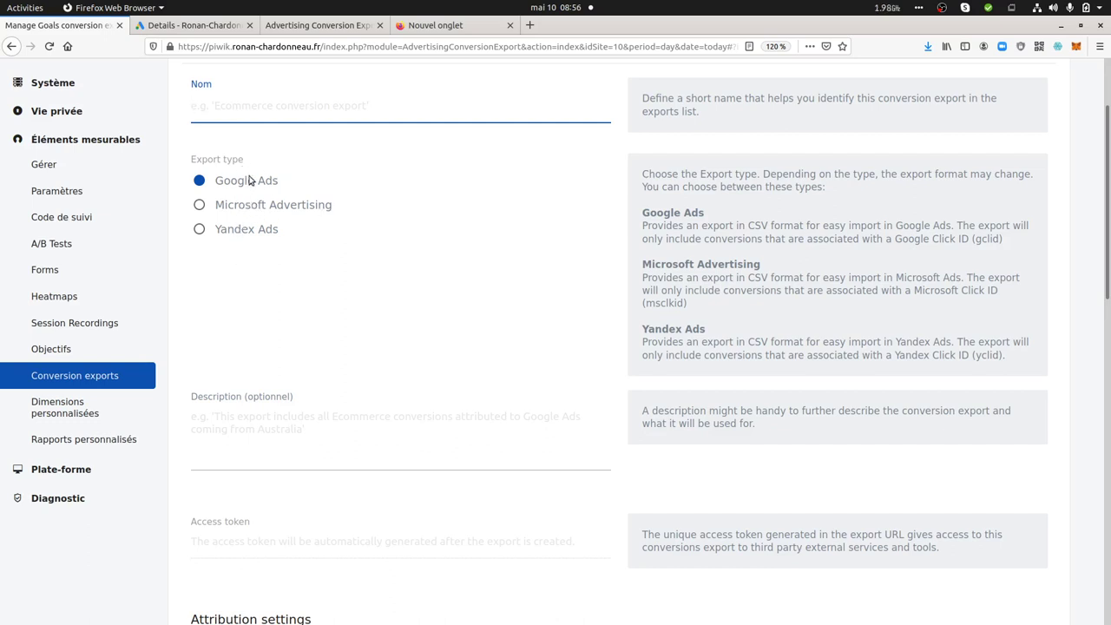
pyautogui.scroll(-1, 336, 307)
pyautogui.scroll(-1, 336, 308)
pyautogui.click(337, 300)
pyautogui.scroll(-1, 337, 300)
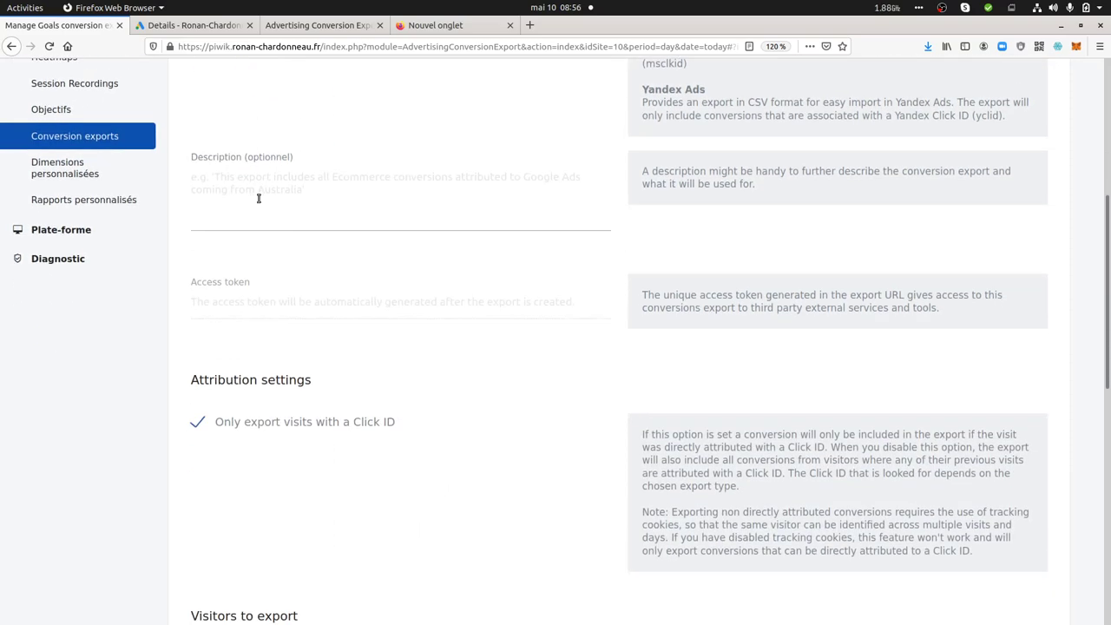
pyautogui.scroll(-1, 333, 287)
pyautogui.scroll(-2, 333, 287)
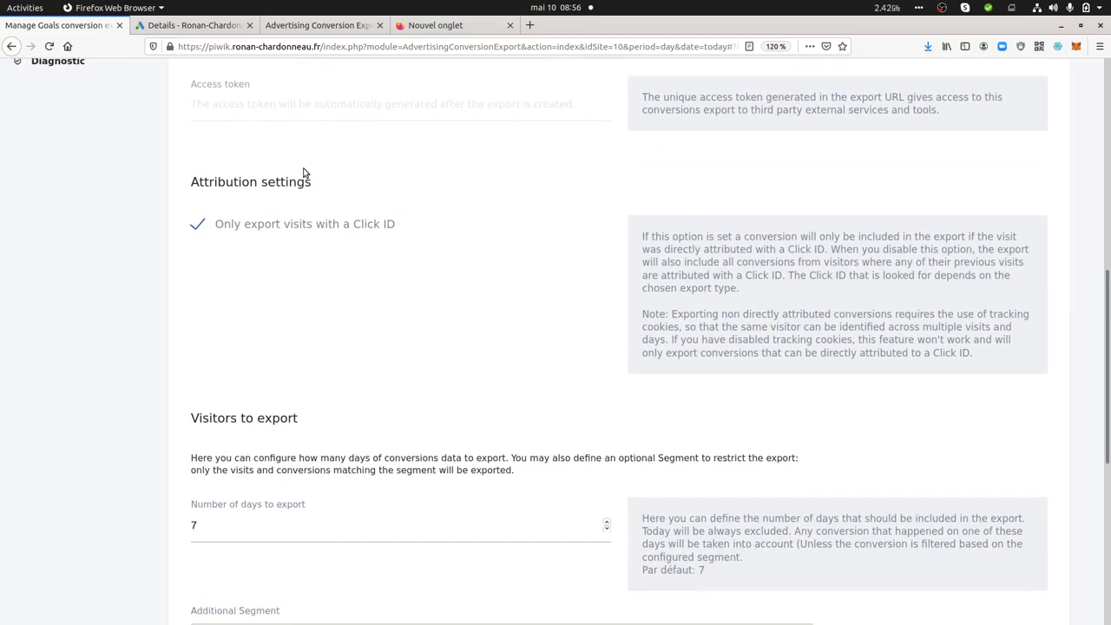
pyautogui.scroll(-1, 369, 146)
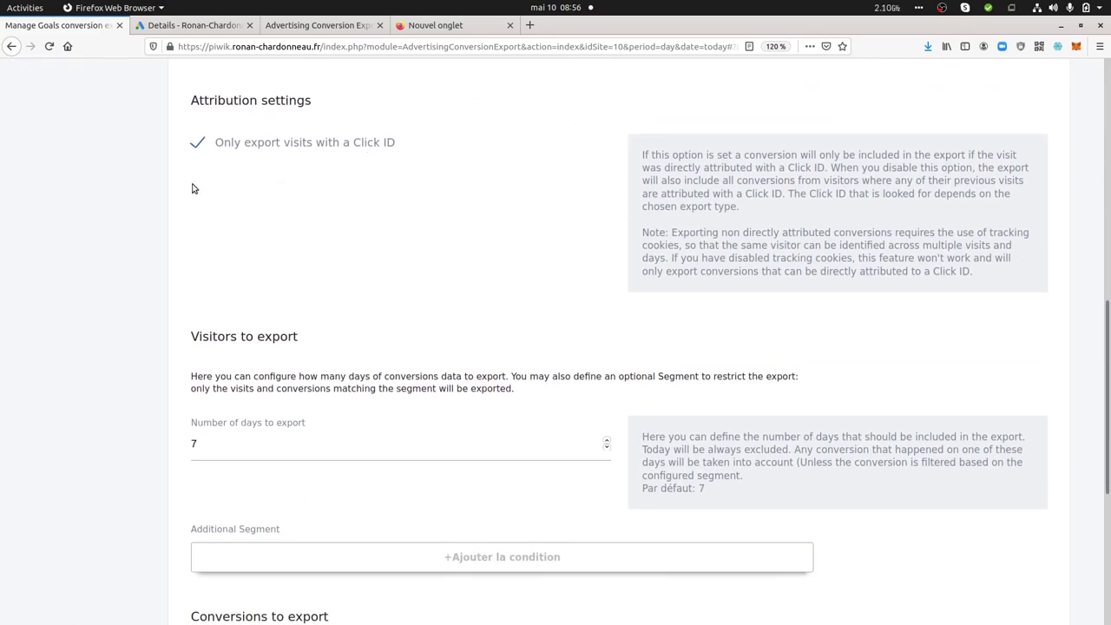
pyautogui.scroll(-1, 438, 309)
pyautogui.scroll(-5, 437, 309)
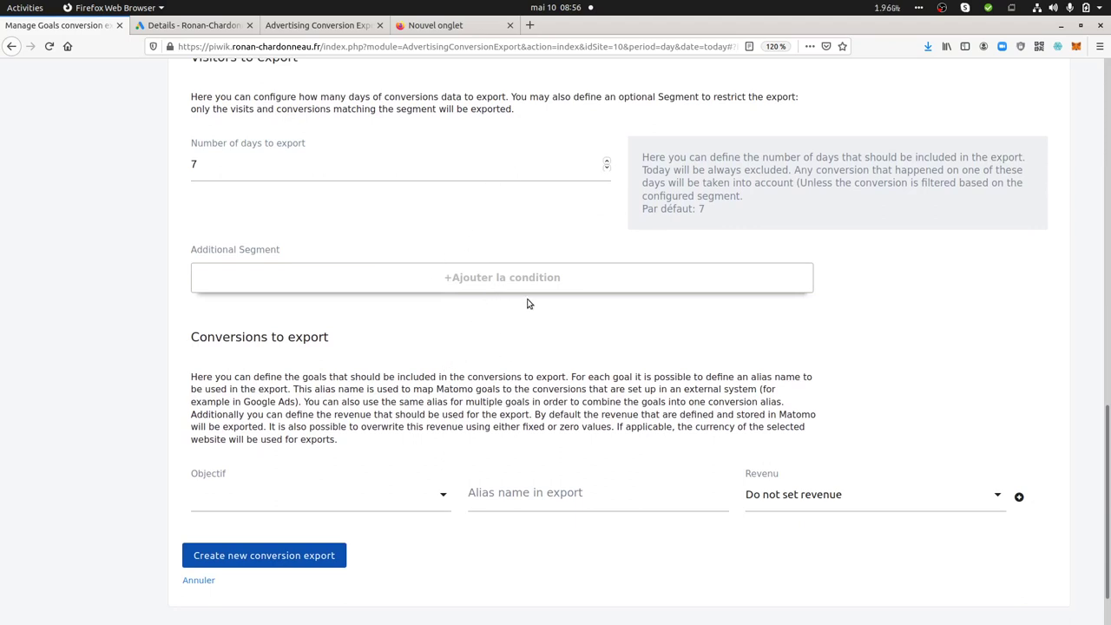
pyautogui.scroll(-1, 549, 379)
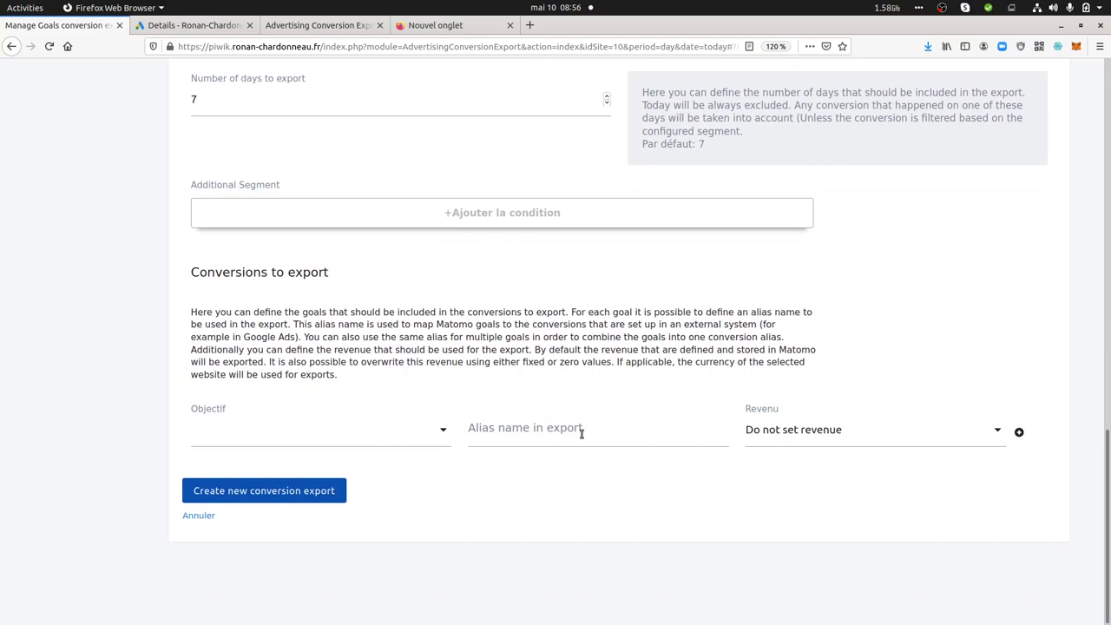
pyautogui.click(359, 435)
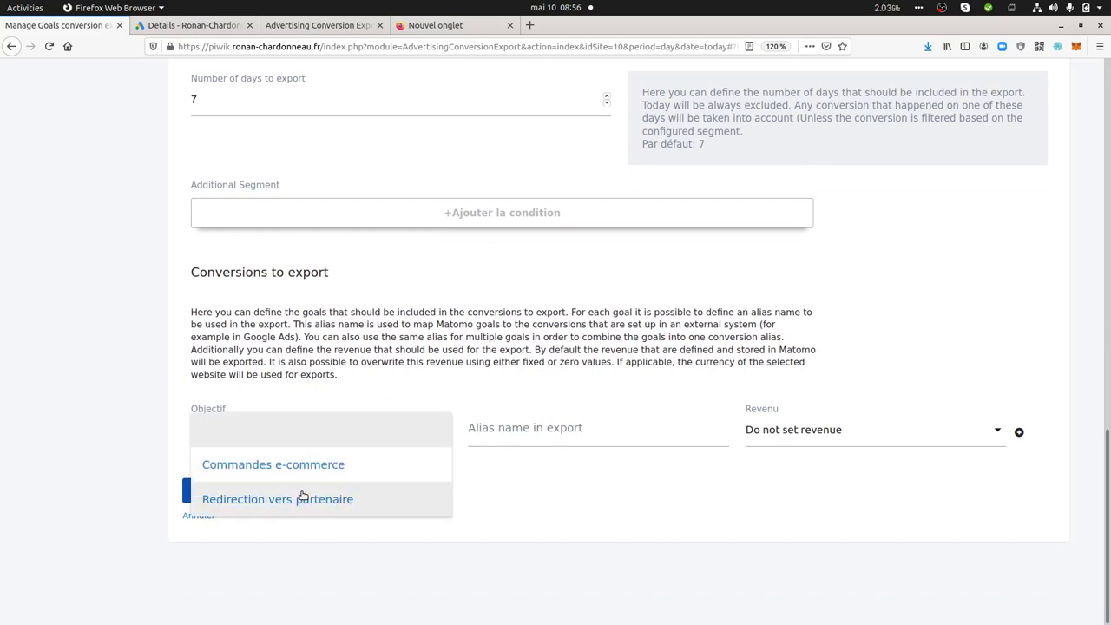
pyautogui.click(290, 402)
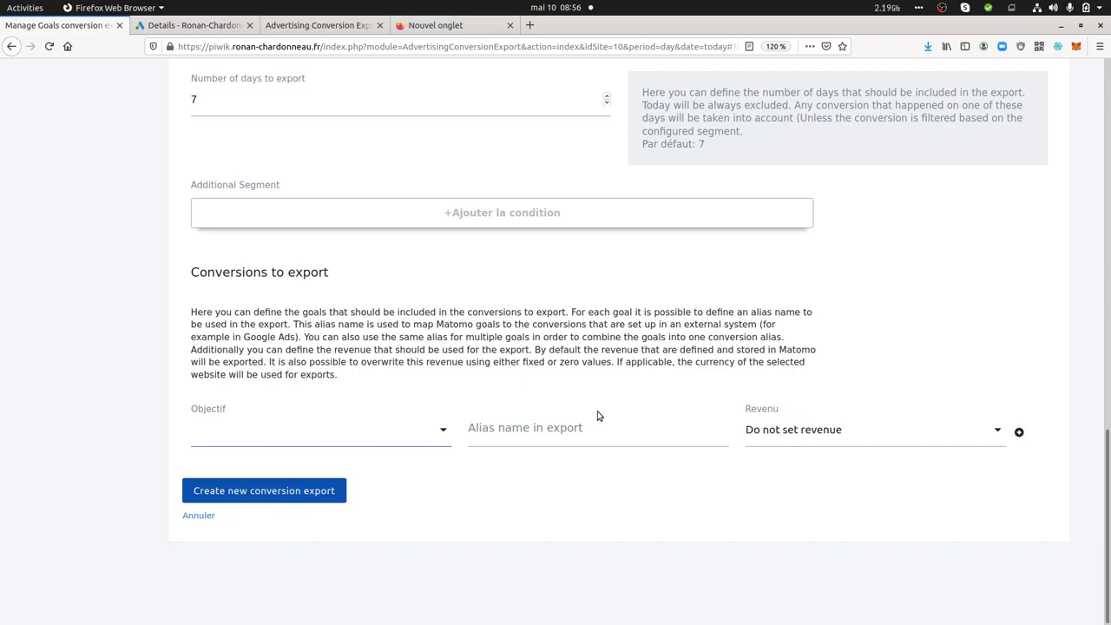
pyautogui.scroll(2, 597, 415)
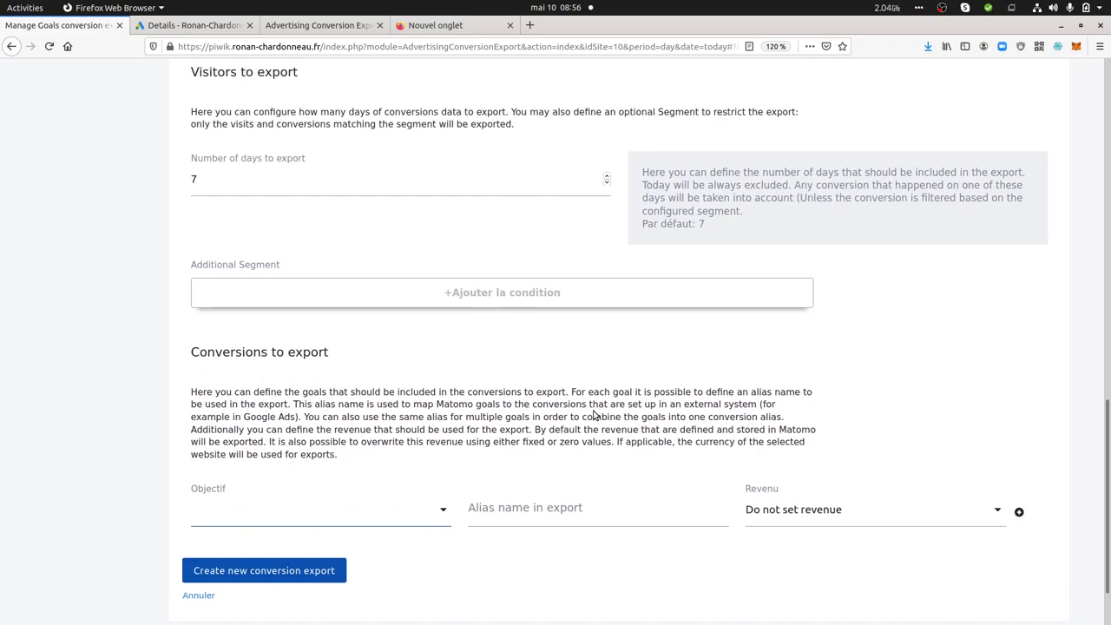
pyautogui.scroll(20, 595, 416)
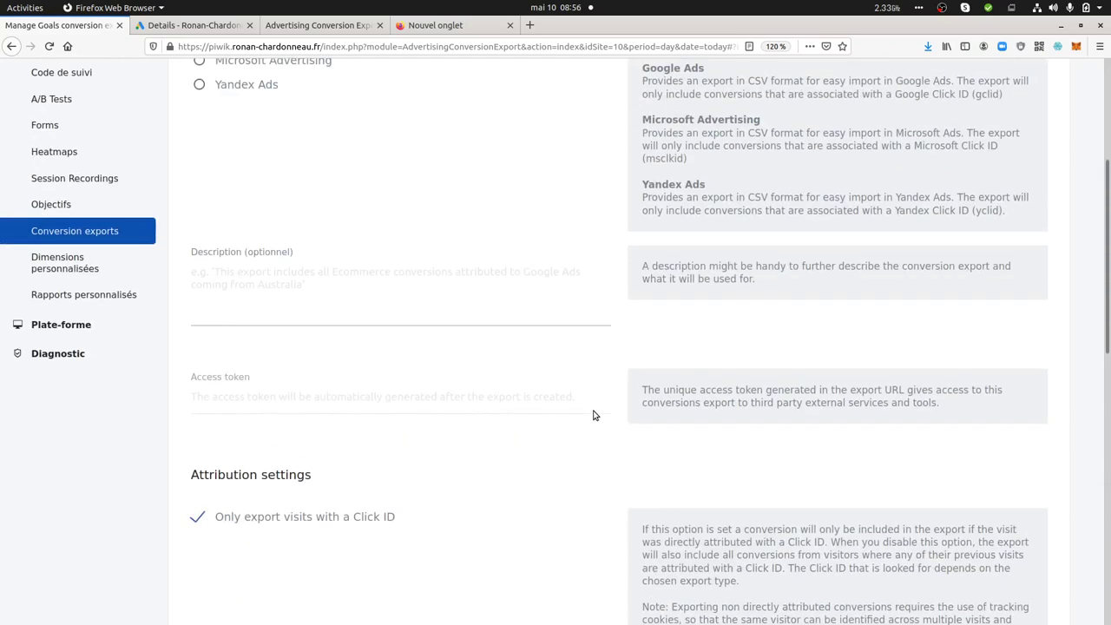
pyautogui.scroll(2, 621, 367)
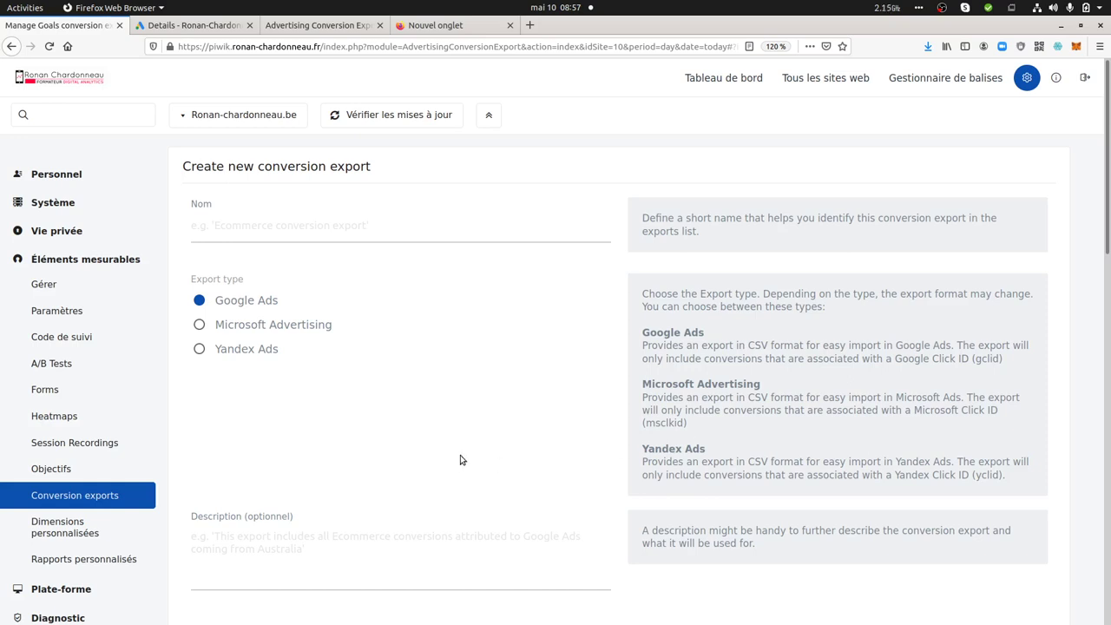
# Load the Icelandic Matomo consulting website in a new Chromium window via the 'ronan' suggestion
pyautogui.moveTo(7, 413)
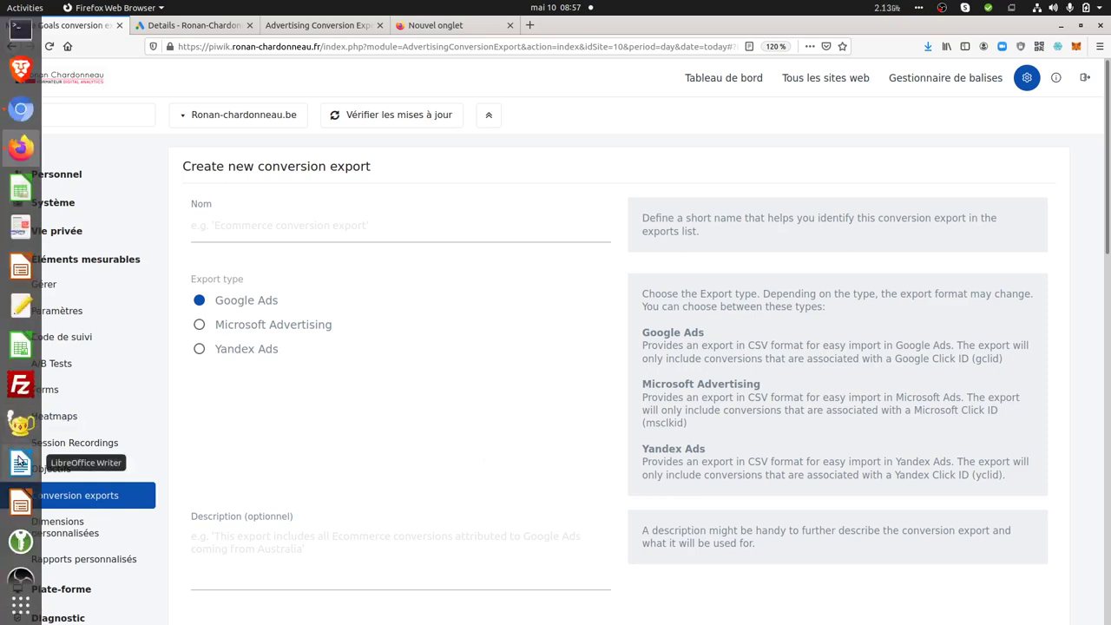
pyautogui.click(20, 110)
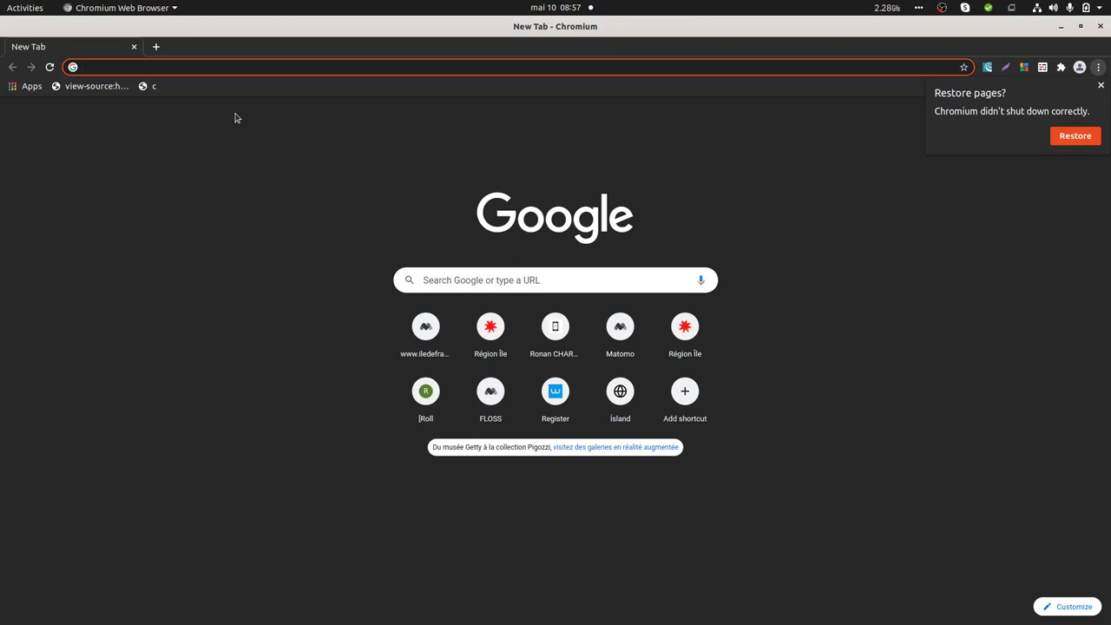
pyautogui.write('ronan')
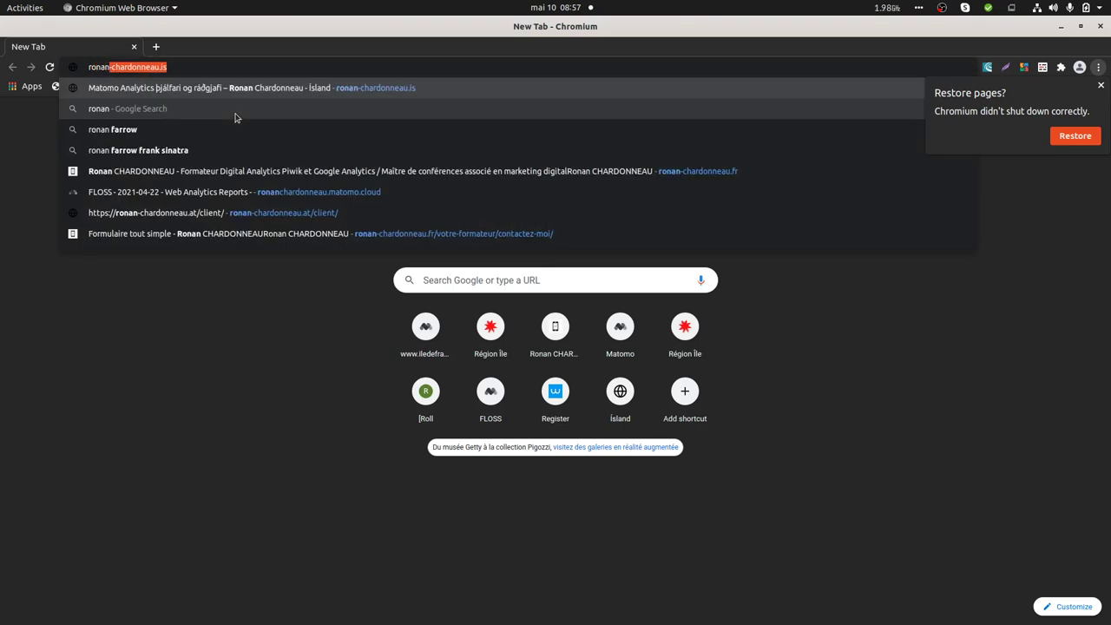
pyautogui.press('Return')
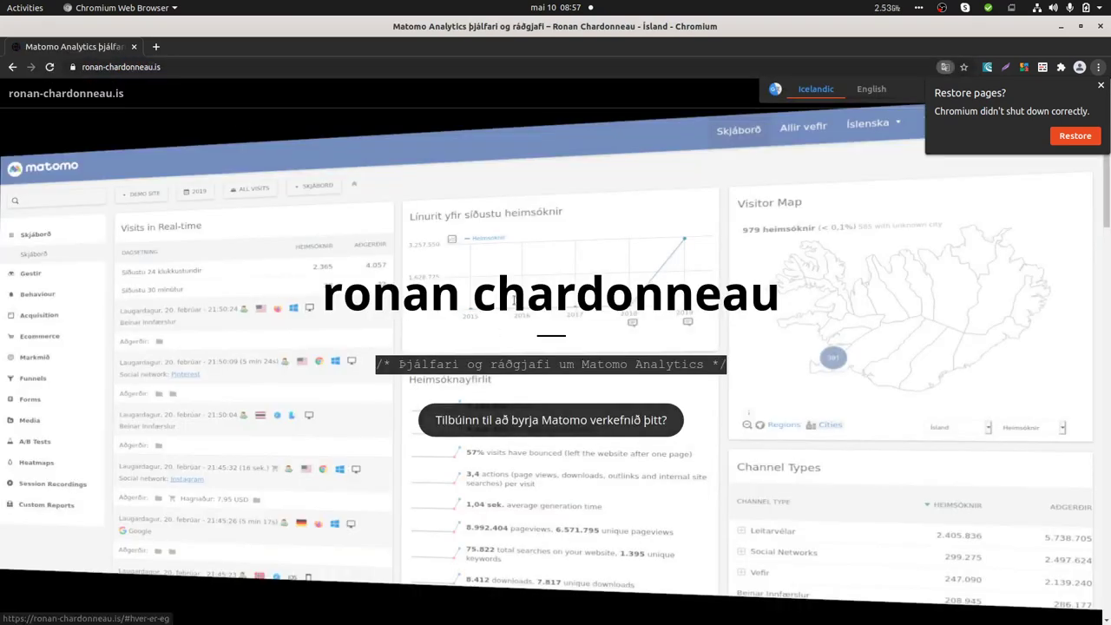
pyautogui.scroll(-15, 501, 301)
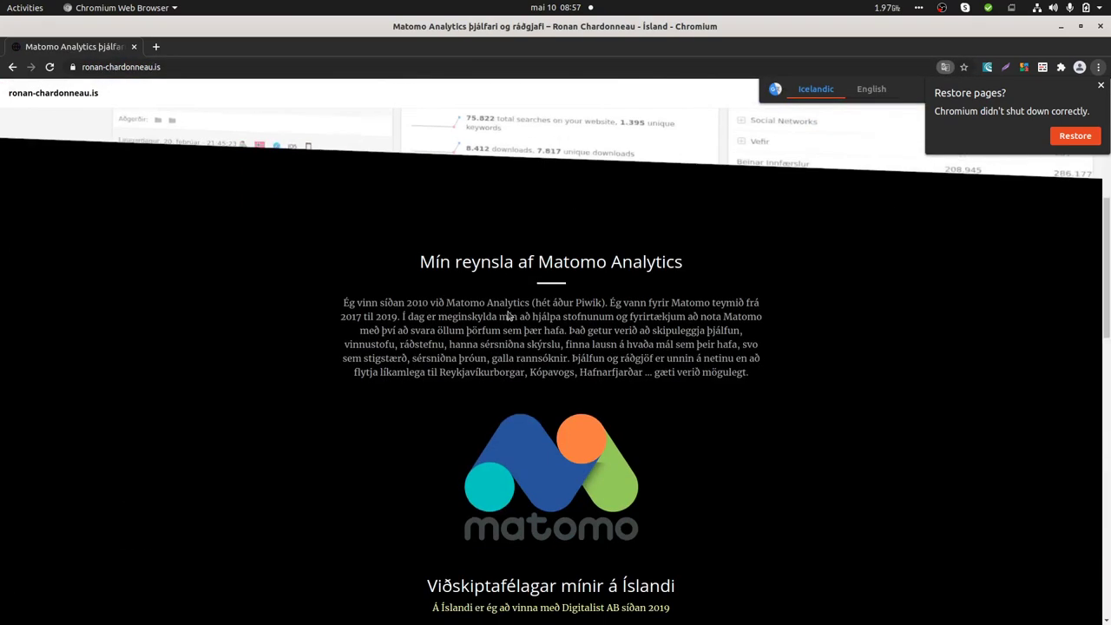
pyautogui.scroll(-5, 533, 318)
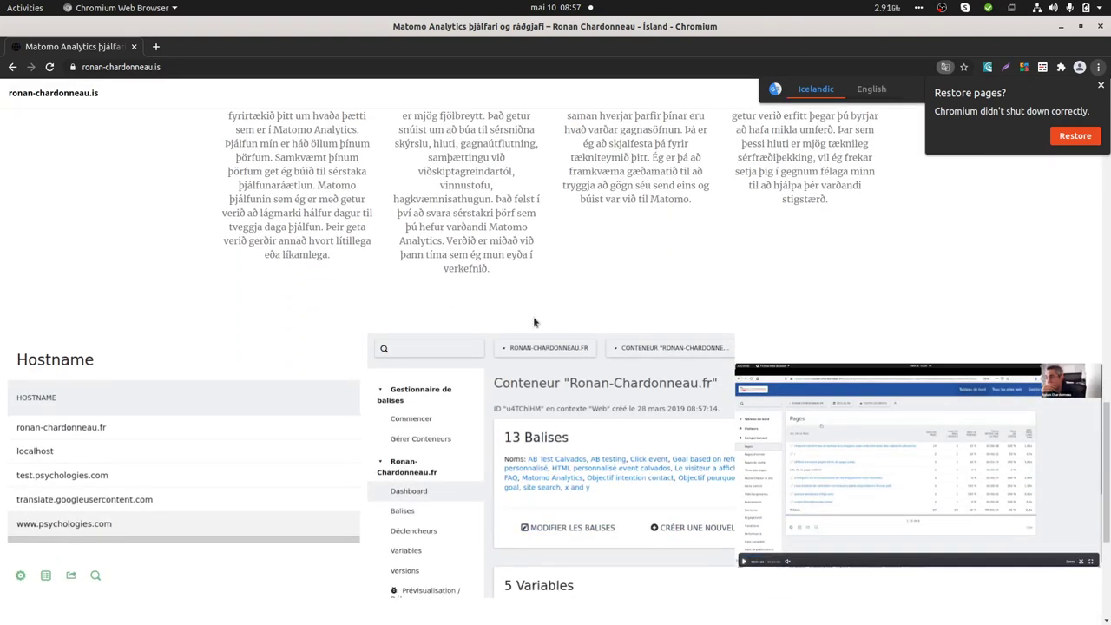
pyautogui.scroll(5, 533, 318)
# Inspect the Digitalist logo's link element in Chromium DevTools
pyautogui.rightClick(553, 219)
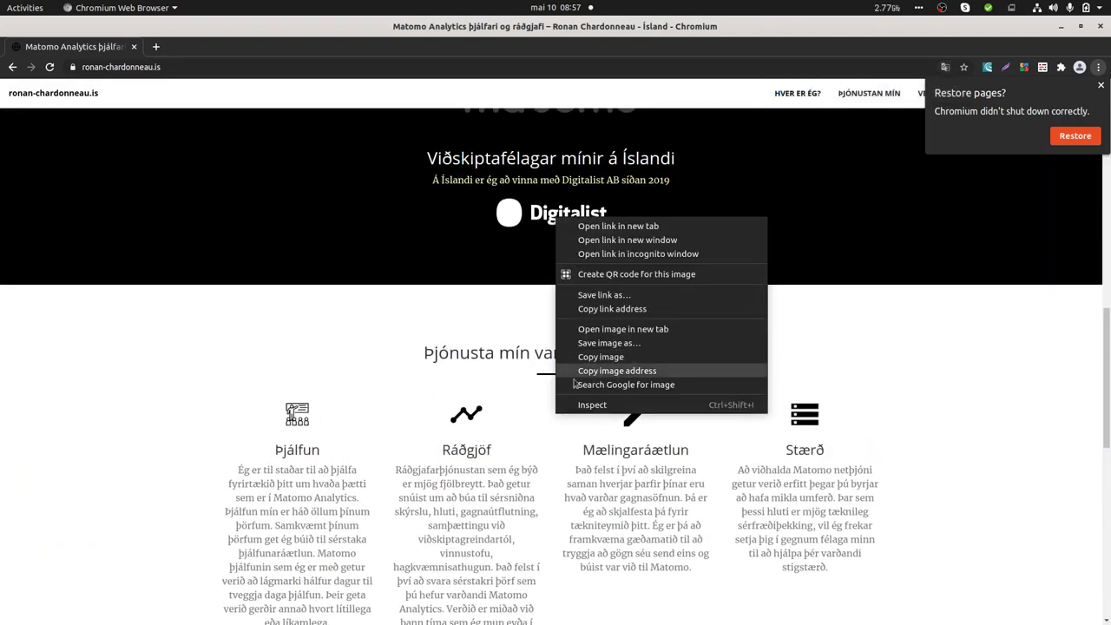
pyautogui.click(582, 407)
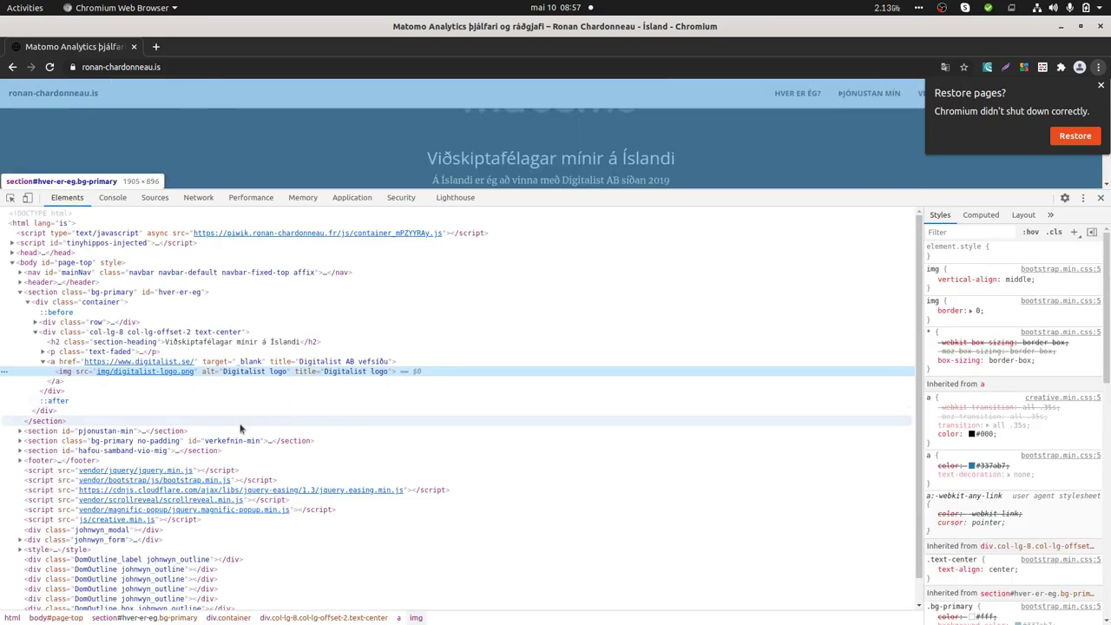
pyautogui.click(205, 362)
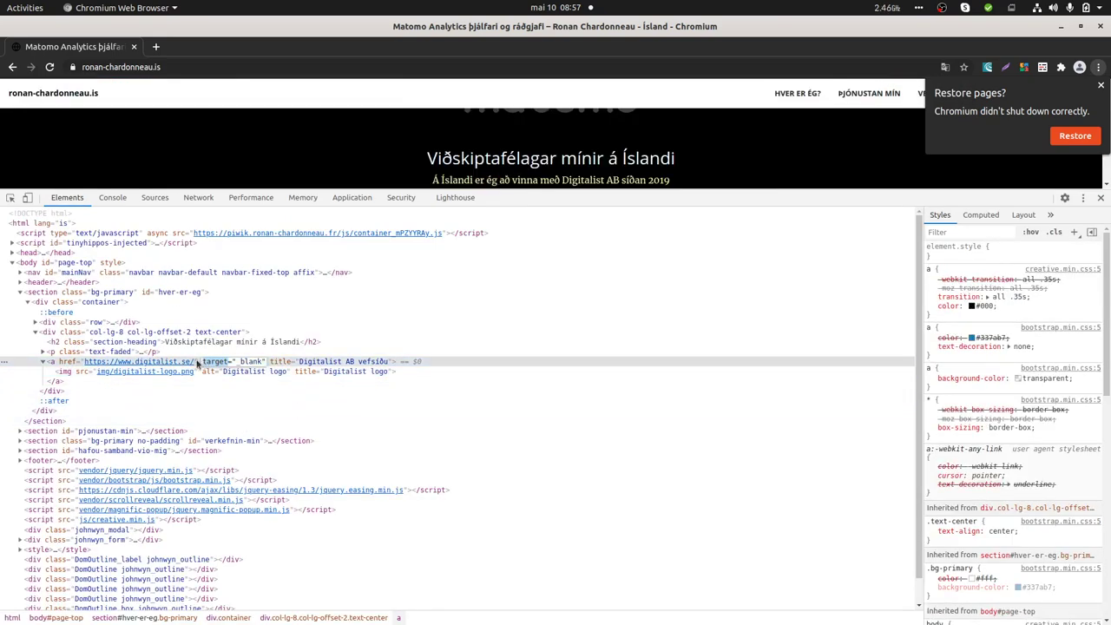
pyautogui.doubleClick(192, 362)
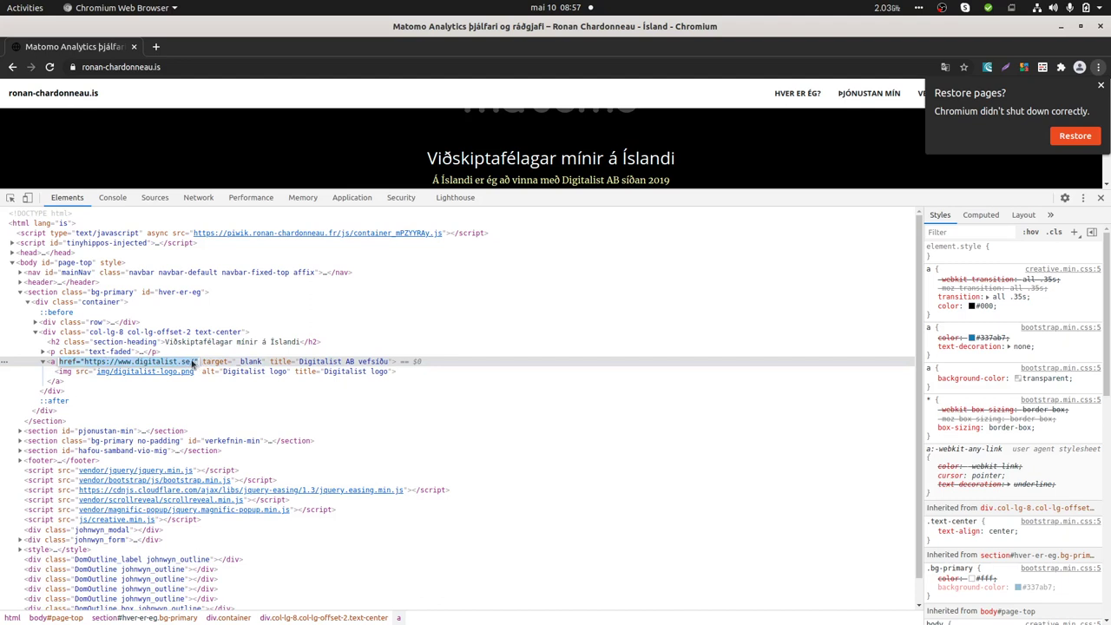
# Change the link's href to ronan-chardonneau.be/?gclid=7777777 and follow it
pyautogui.click(105, 363)
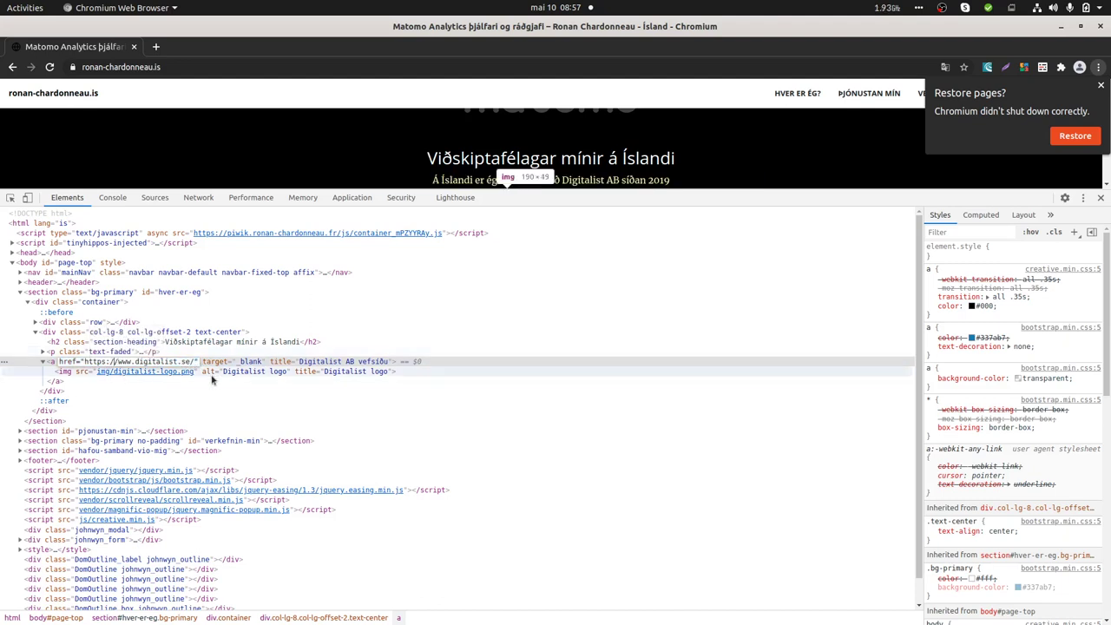
pyautogui.press('Delete')
pyautogui.press('Delete')
pyautogui.press('Delete')
pyautogui.press('Delete')
pyautogui.press('Delete')
pyautogui.press('Delete')
pyautogui.press('Delete')
pyautogui.press('Delete')
pyautogui.press('Delete')
pyautogui.press('Delete')
pyautogui.press('Delete')
pyautogui.press('Delete')
pyautogui.press('Delete')
pyautogui.press('Delete')
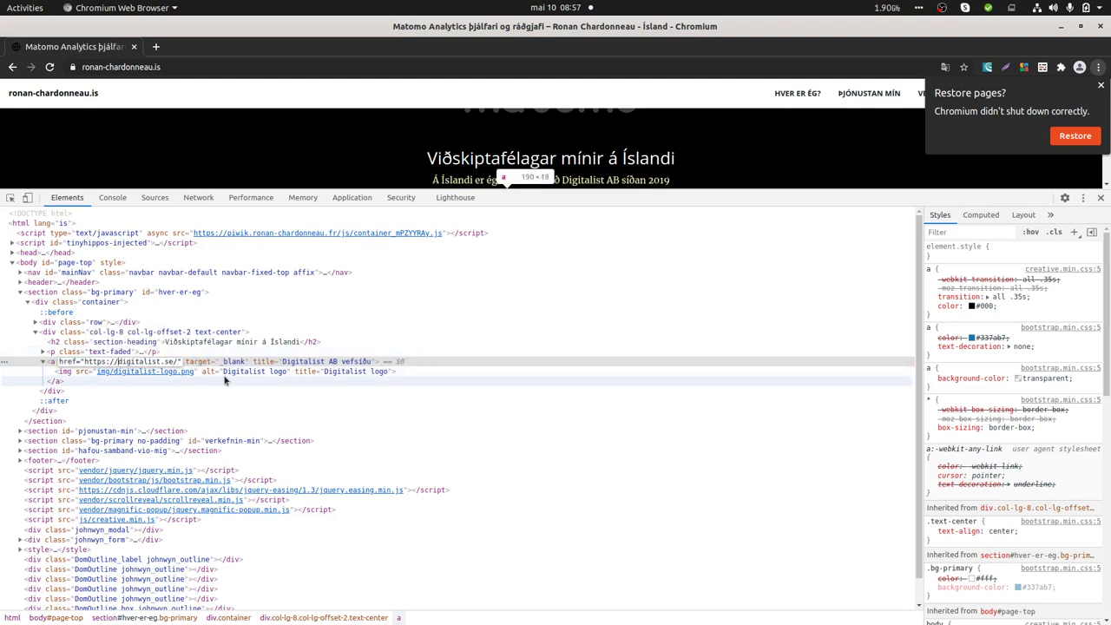
pyautogui.press('Delete')
pyautogui.press('Delete')
pyautogui.press('Delete')
pyautogui.write('ronan-chardonneau')
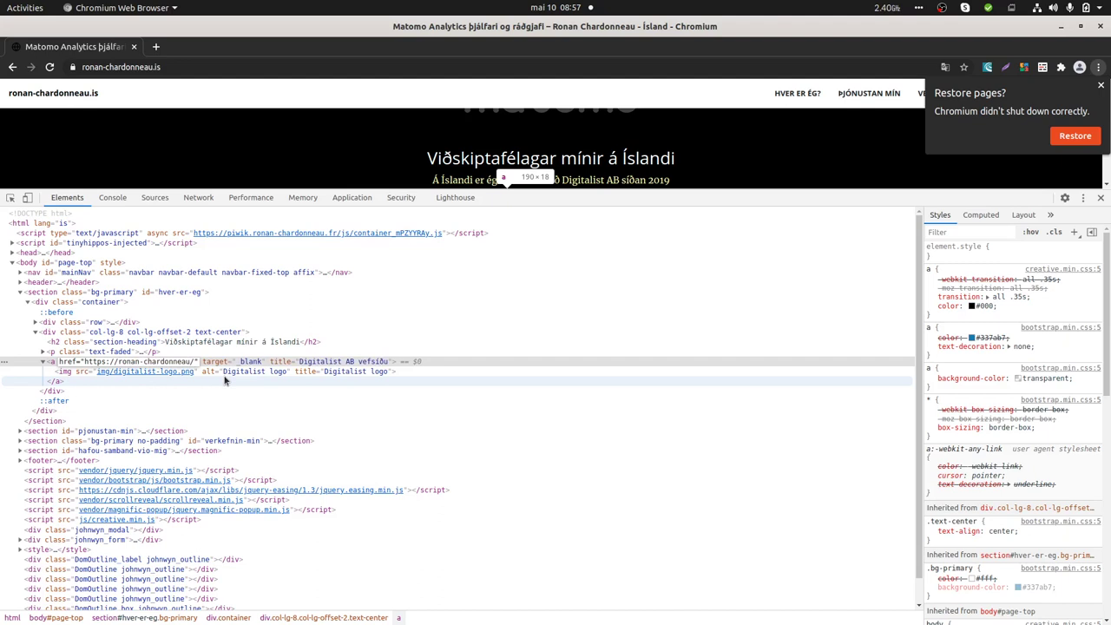
pyautogui.write('.be')
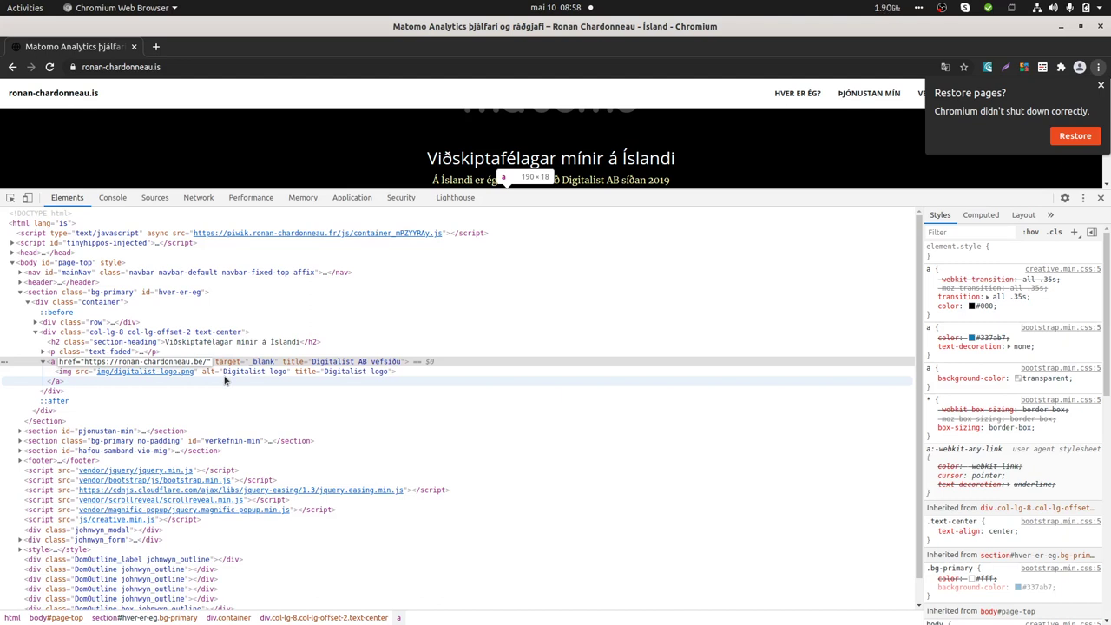
pyautogui.write('?p')
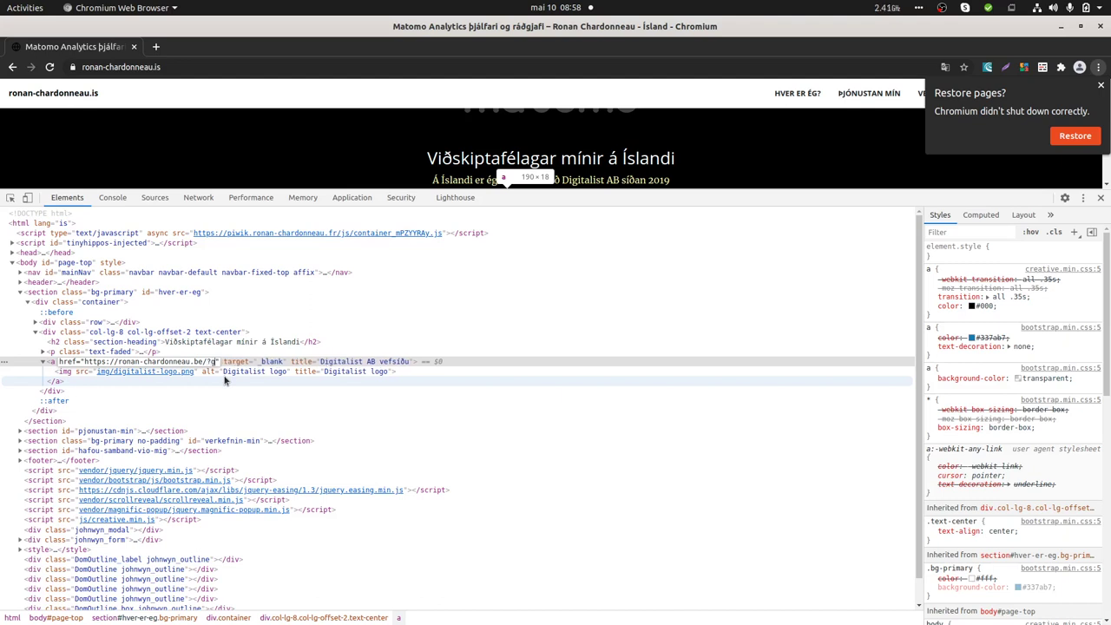
pyautogui.write('clid')
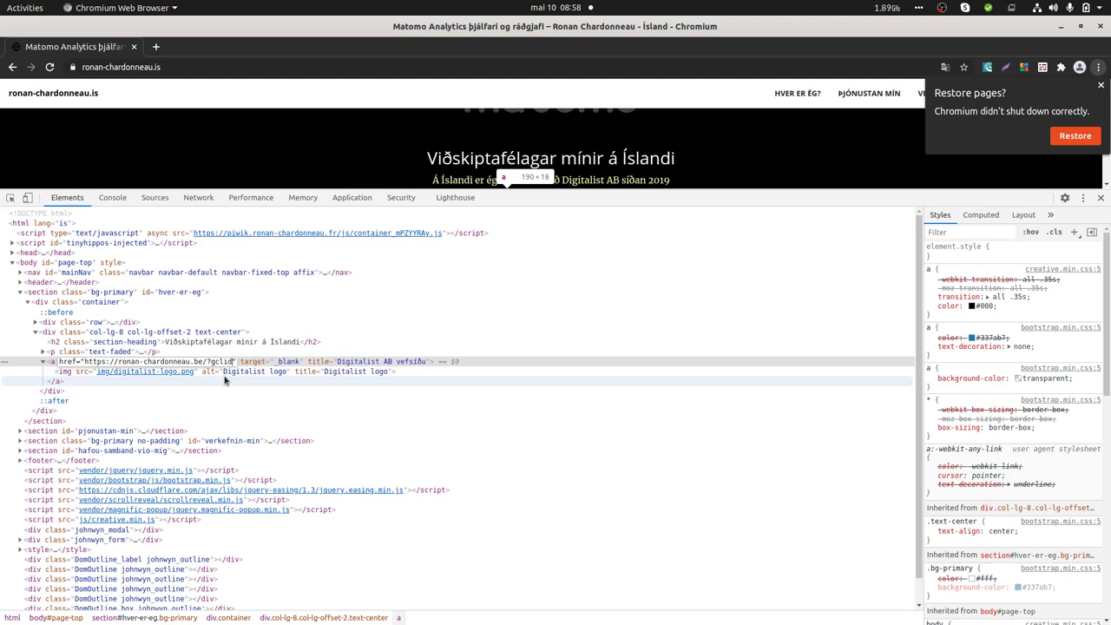
pyautogui.write('=7777777')
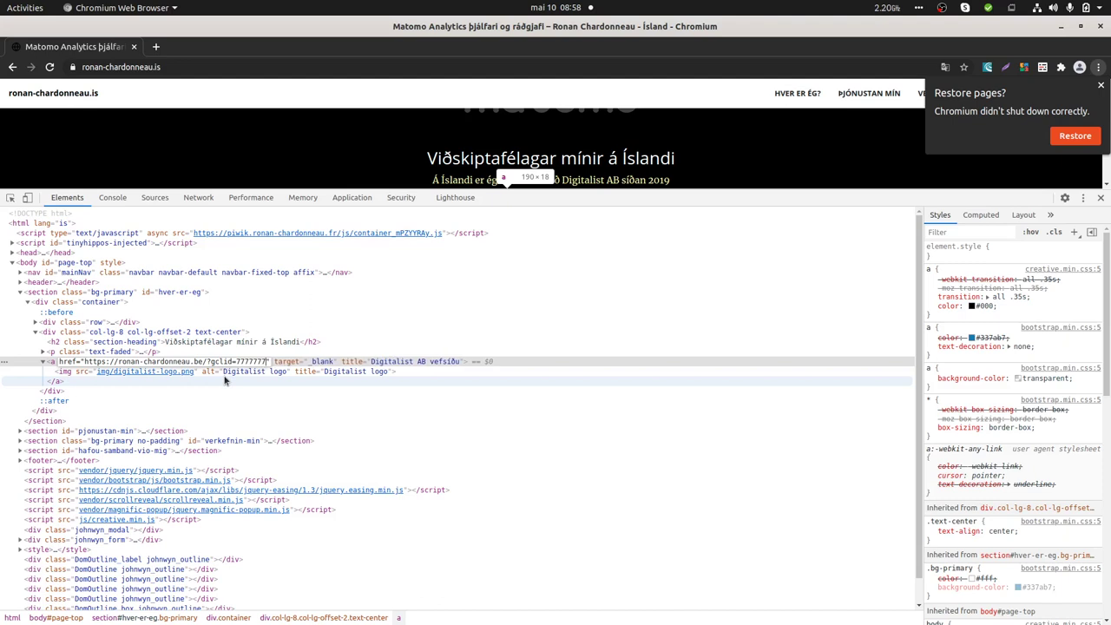
pyautogui.press('Return')
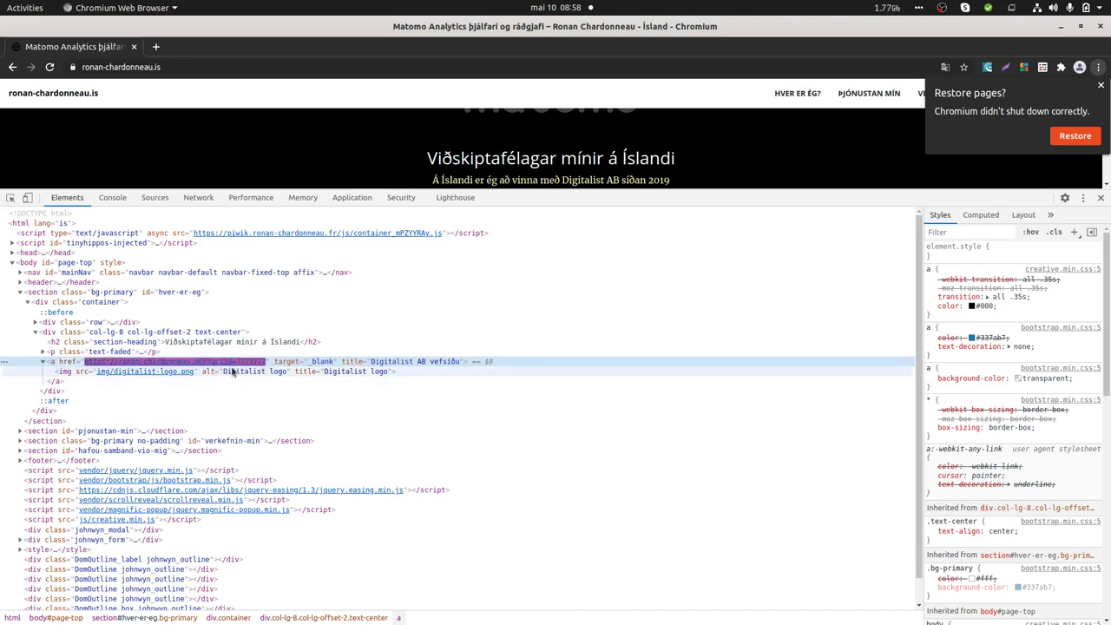
pyautogui.click(231, 363)
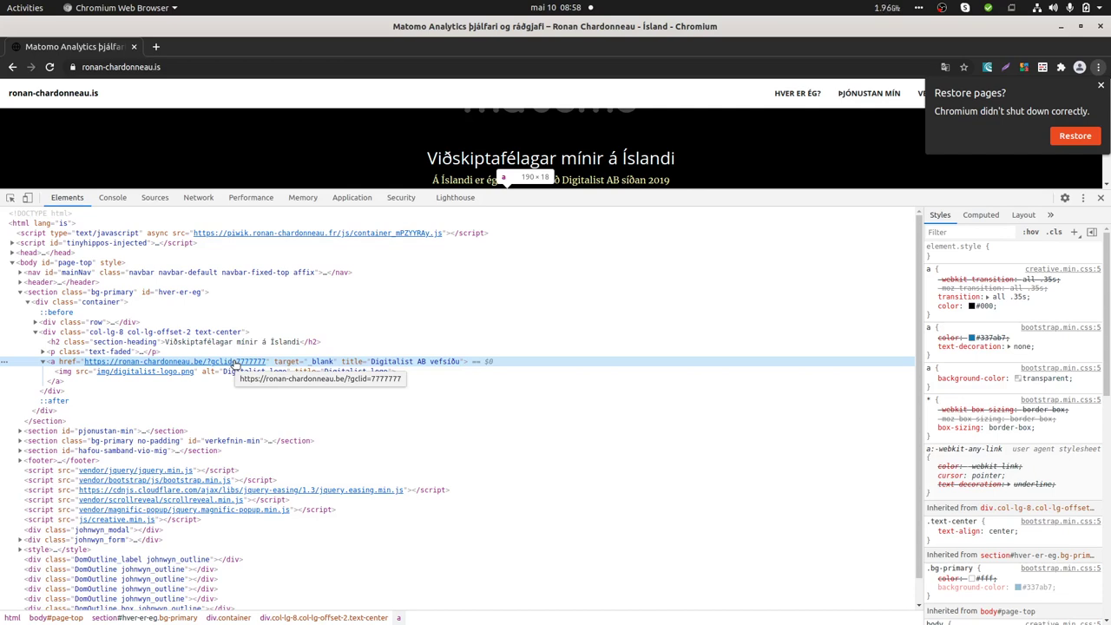
pyautogui.click(232, 363)
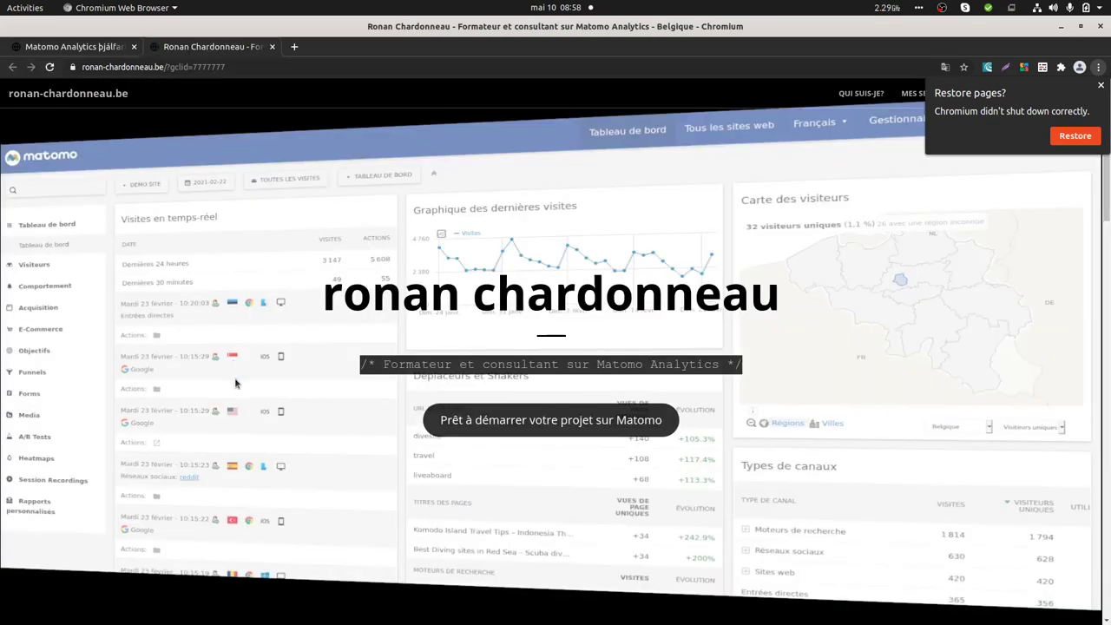
# Back in Firefox, open the Matomo Tableau de bord in a new tab
pyautogui.moveTo(4, 382)
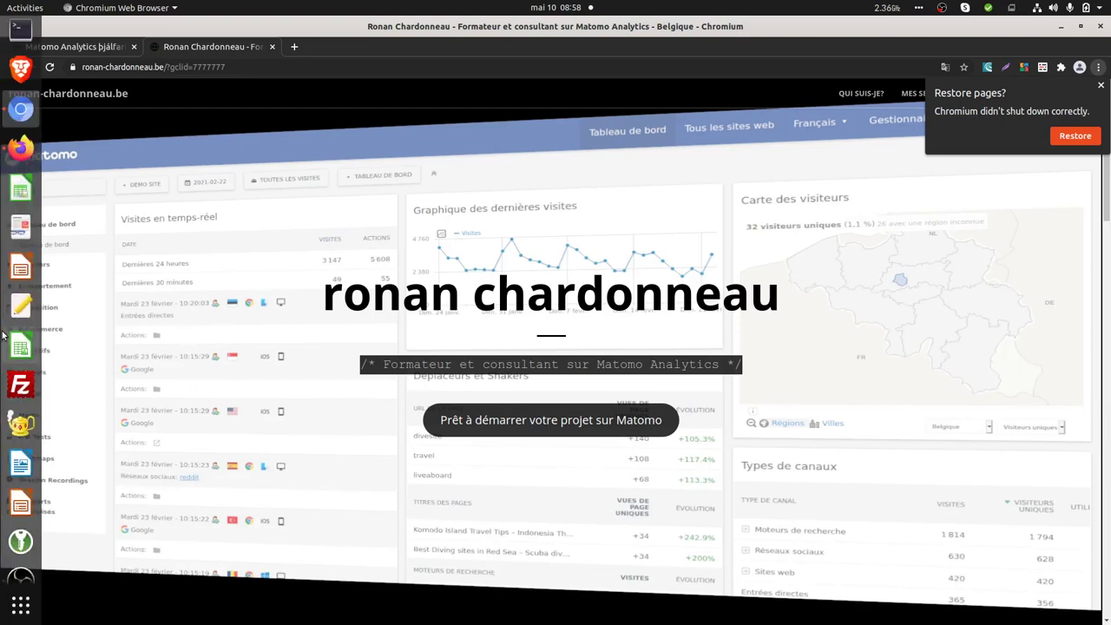
pyautogui.click(19, 149)
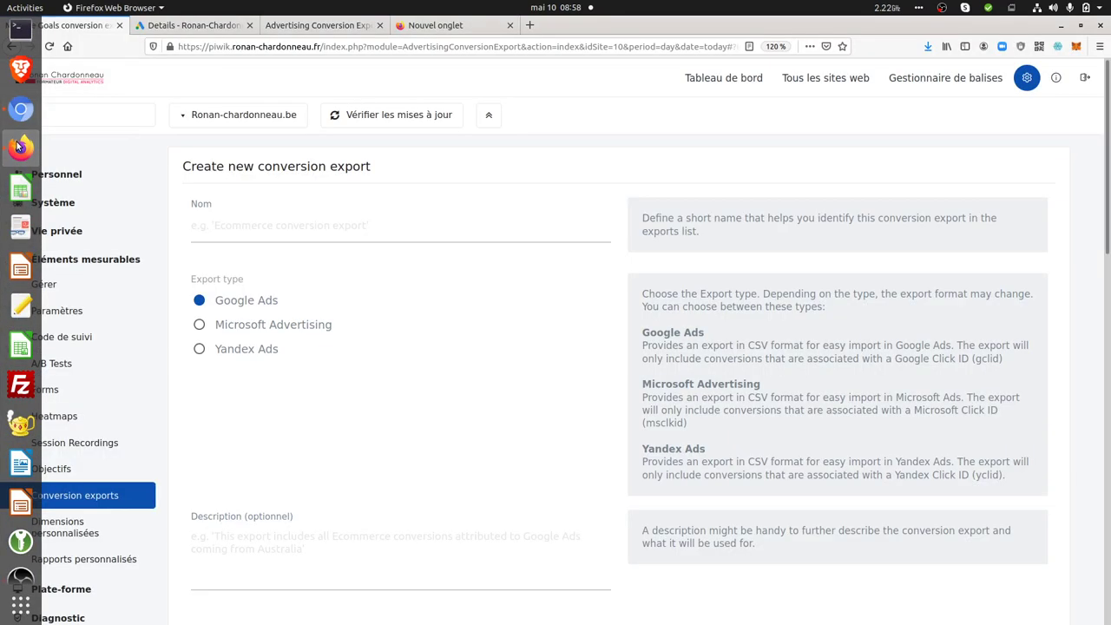
pyautogui.rightClick(716, 83)
pyautogui.click(746, 92)
pyautogui.click(208, 26)
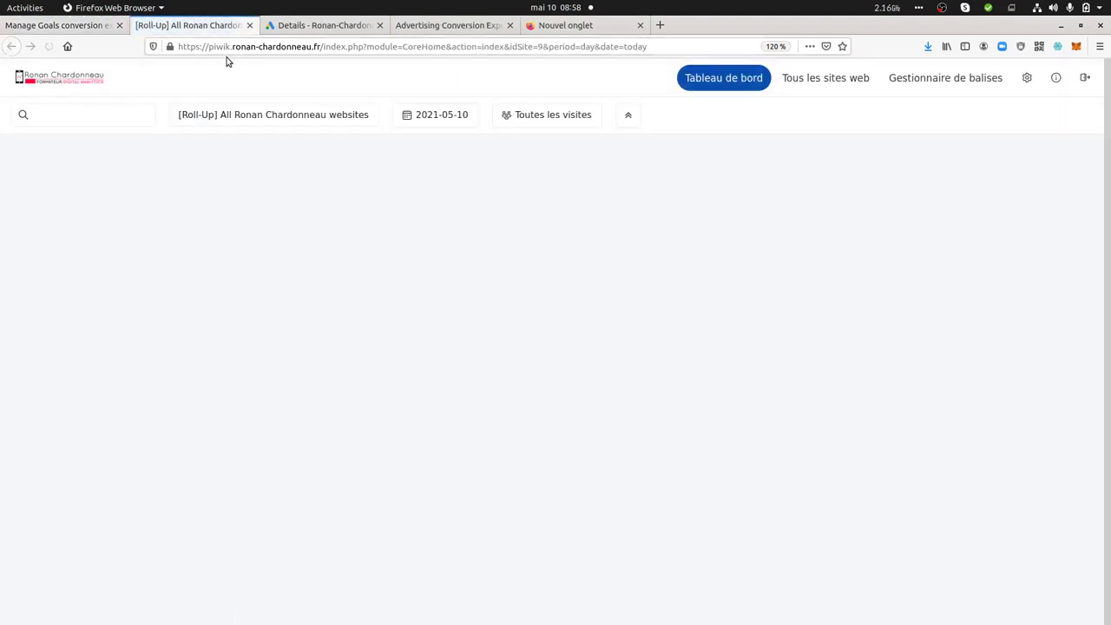
# In Ronan-chardonneau.be's Journal des Visites, confirm the 08:58 visit came from Google Ads with a Click ID
pyautogui.click(251, 122)
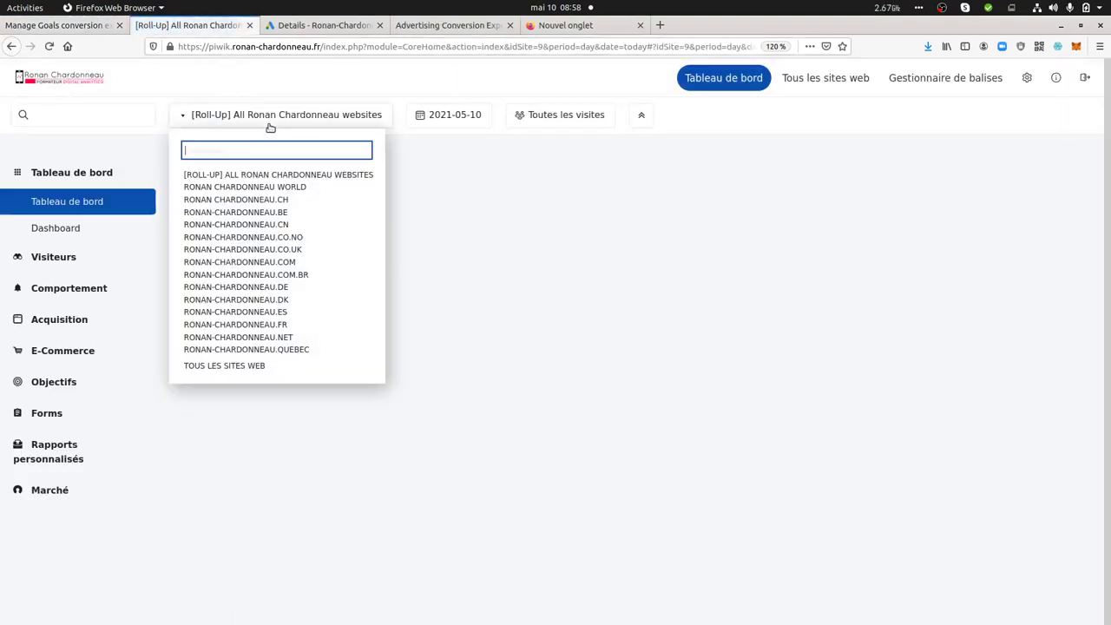
pyautogui.click(268, 217)
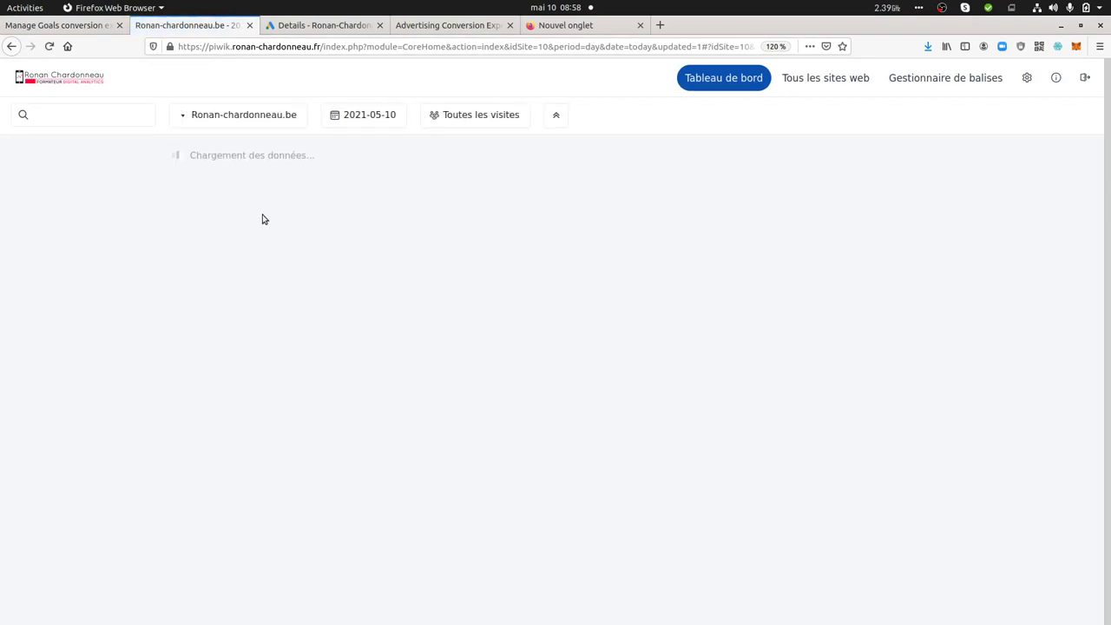
pyautogui.click(371, 116)
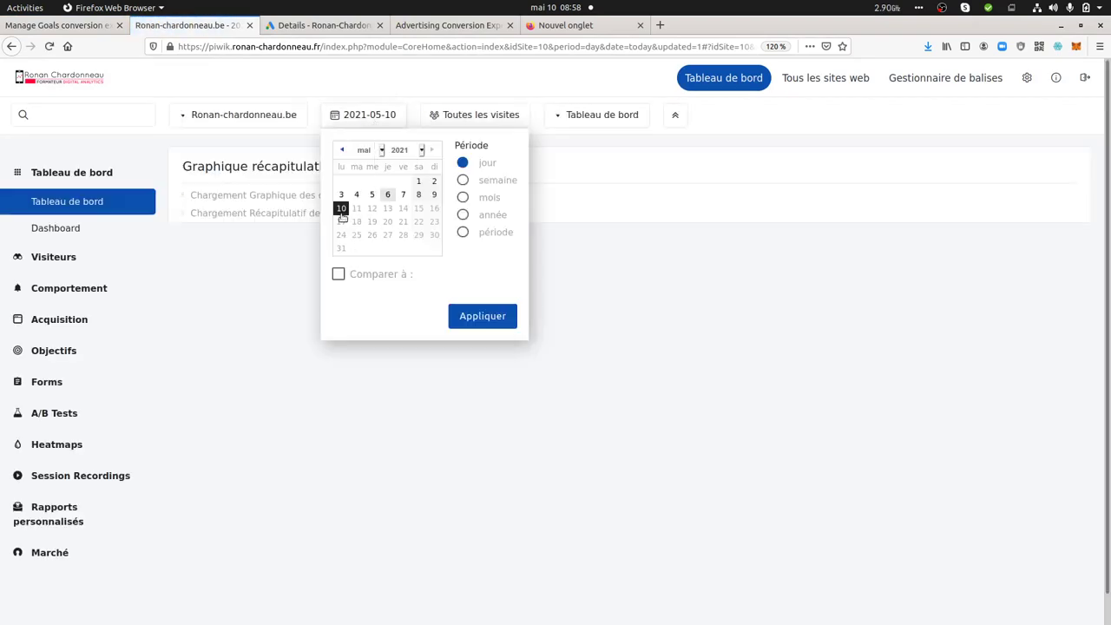
pyautogui.click(106, 259)
pyautogui.click(109, 263)
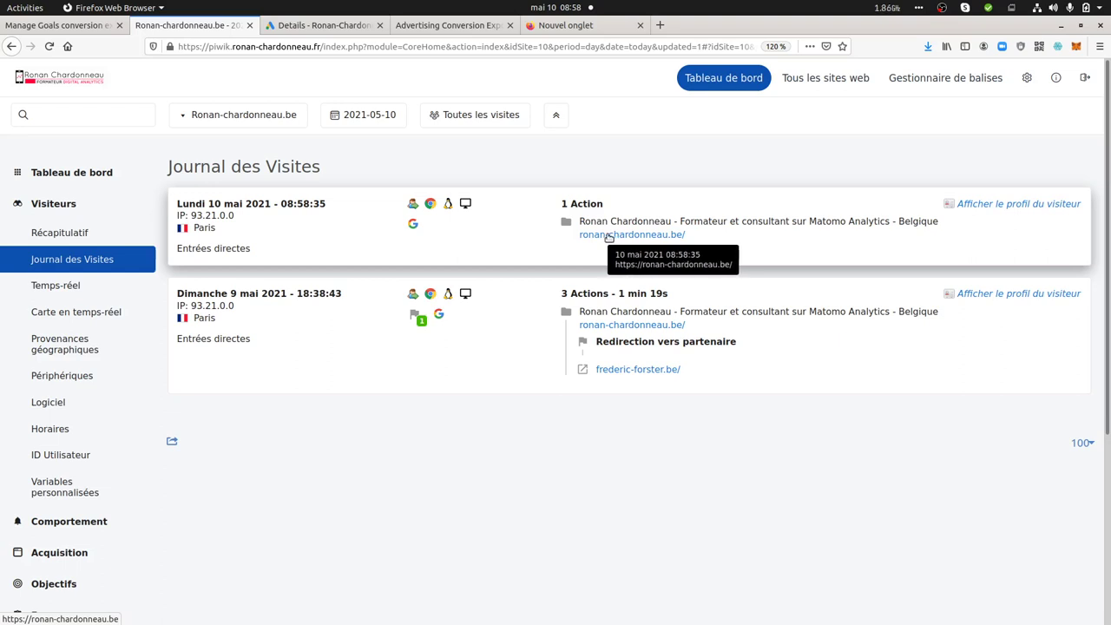
pyautogui.moveTo(411, 227)
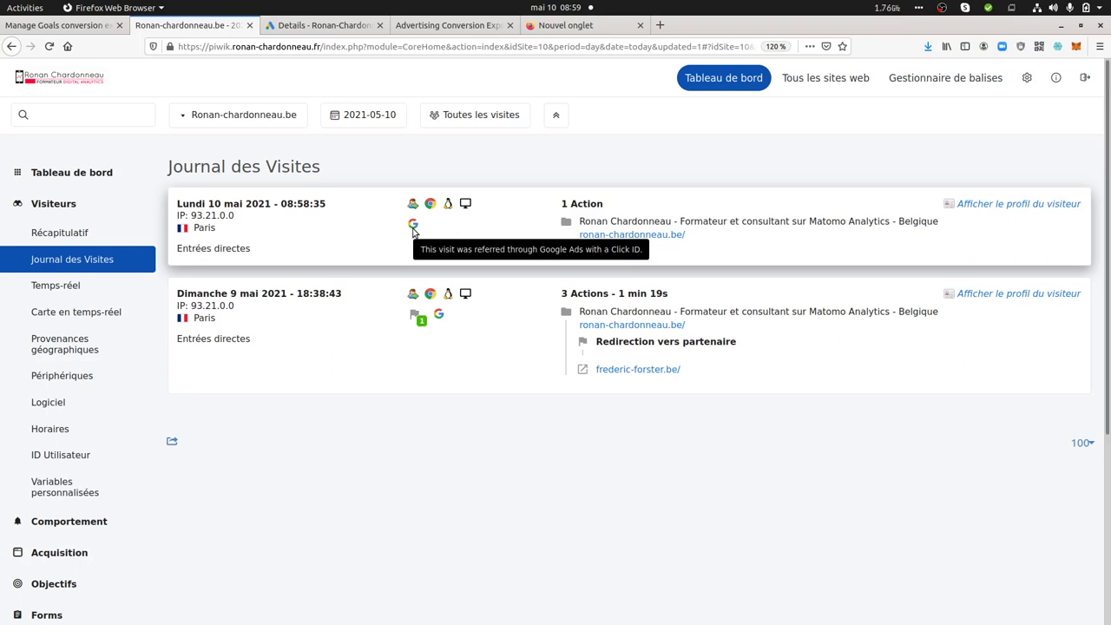
pyautogui.moveTo(256, 250); pyautogui.dragTo(177, 249)
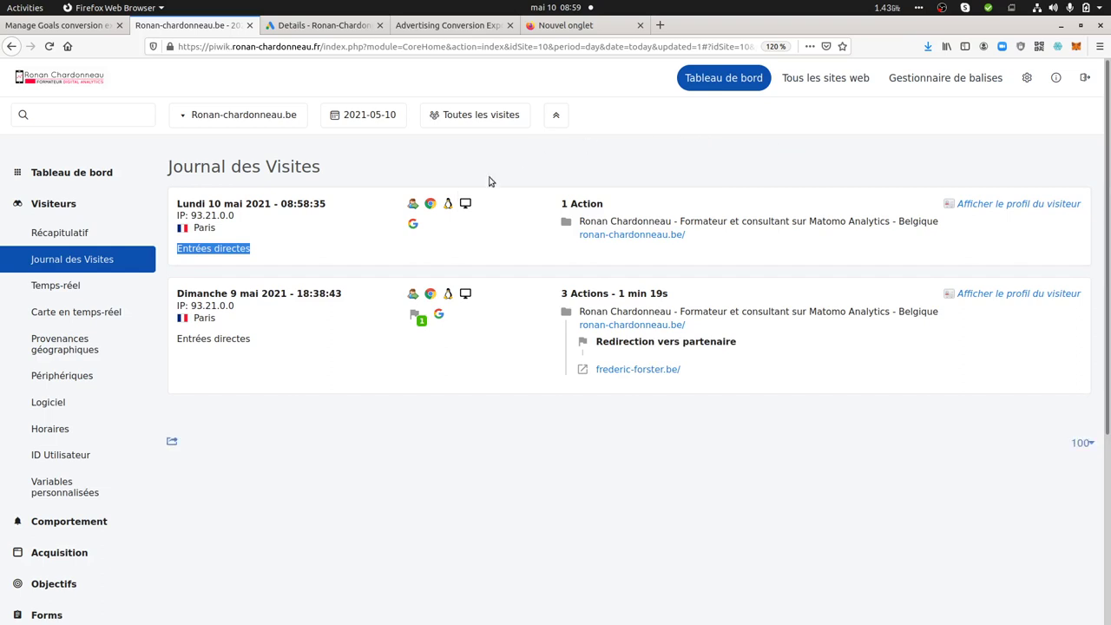
pyautogui.click(92, 31)
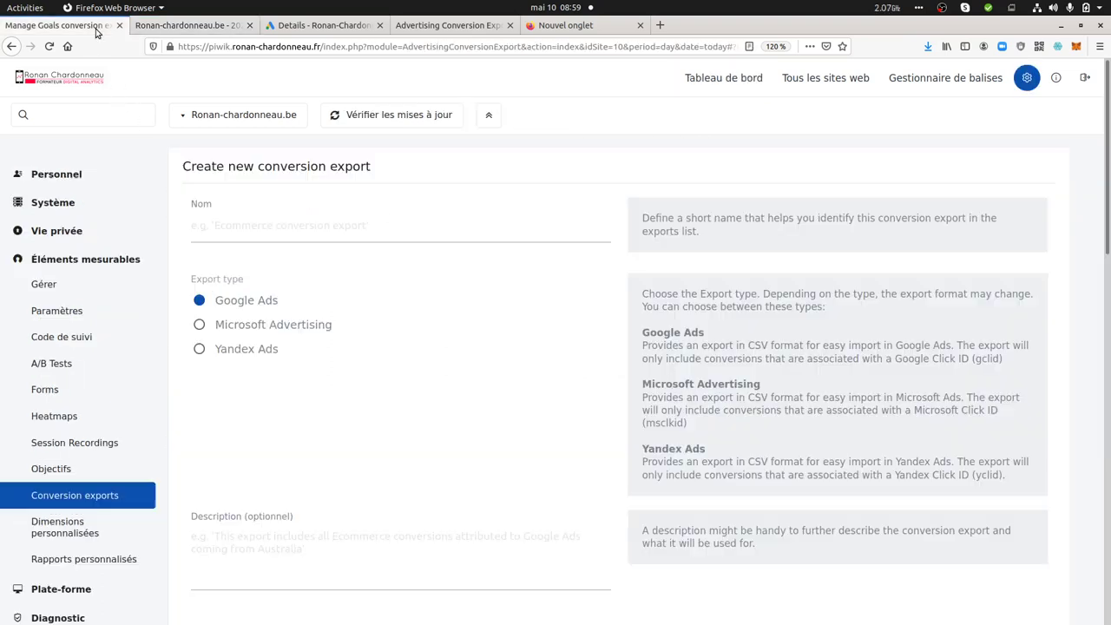
# Download the 'Redirect to Fred from GG Ads' export as conversion-export.csv and open it with LibreOffice Calc
pyautogui.click(108, 495)
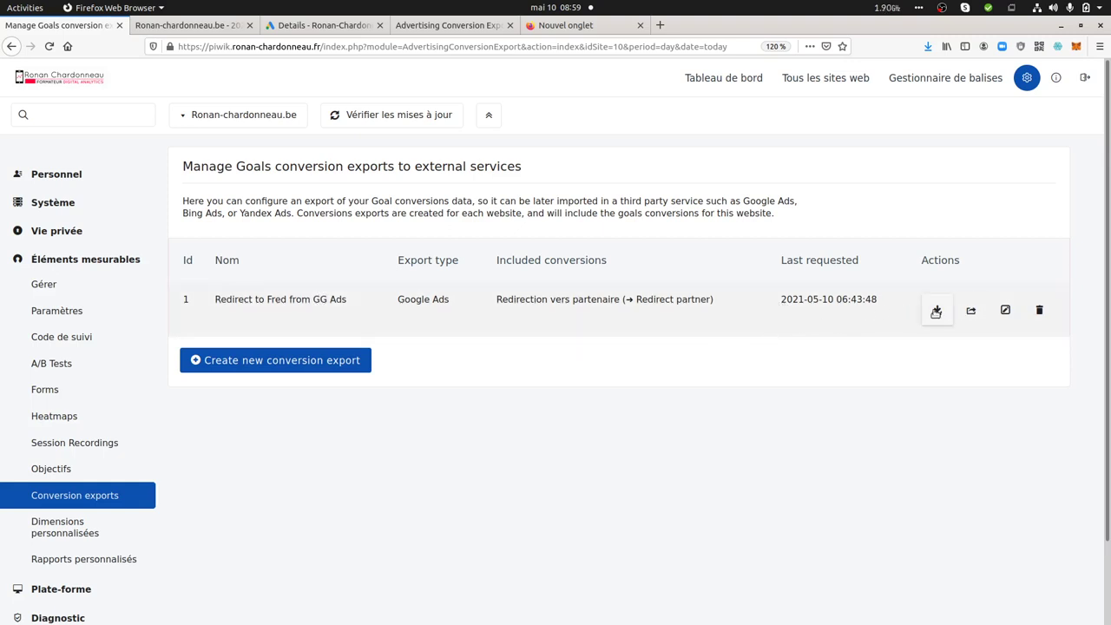
pyautogui.click(935, 311)
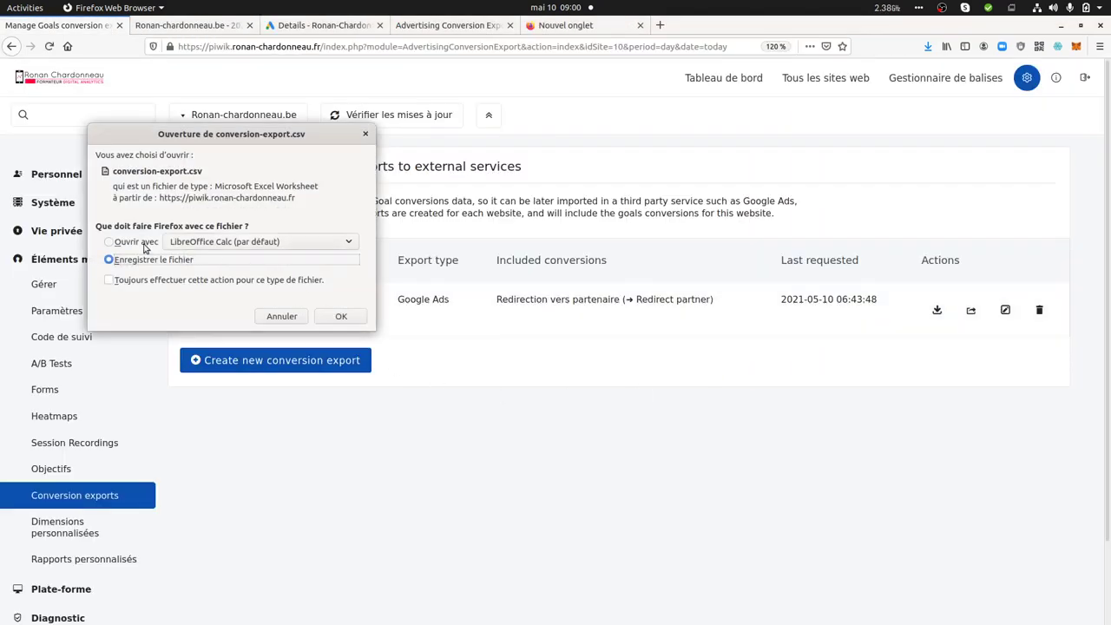
pyautogui.click(139, 243)
pyautogui.click(341, 316)
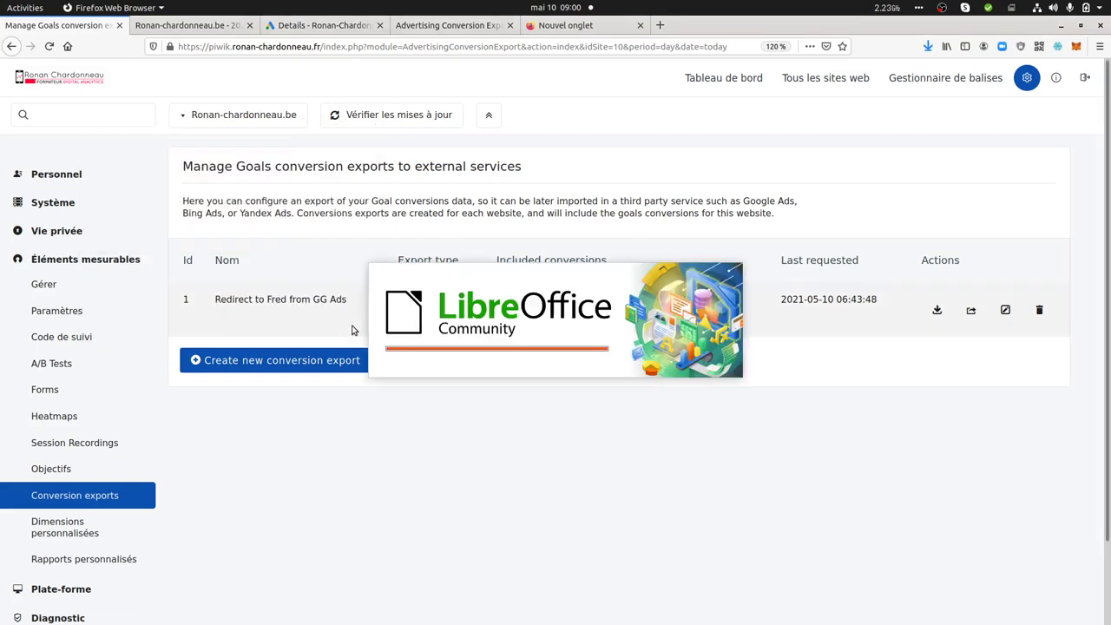
# Import the CSV and review its Google Click ID and Redirect partner conversion row across A1:E8
pyautogui.click(736, 492)
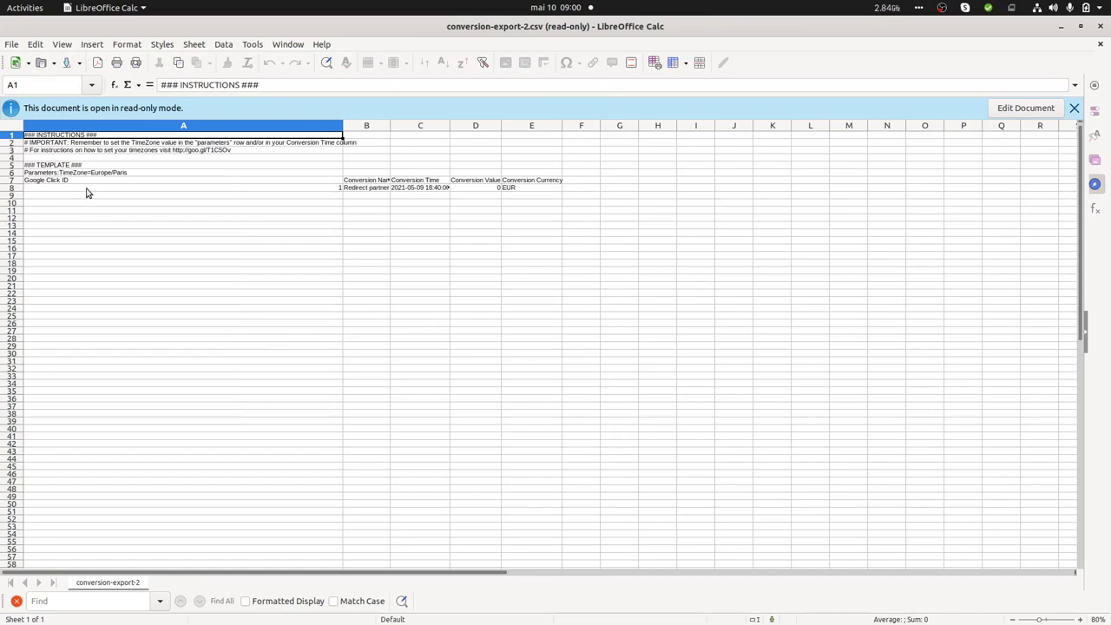
pyautogui.click(126, 182)
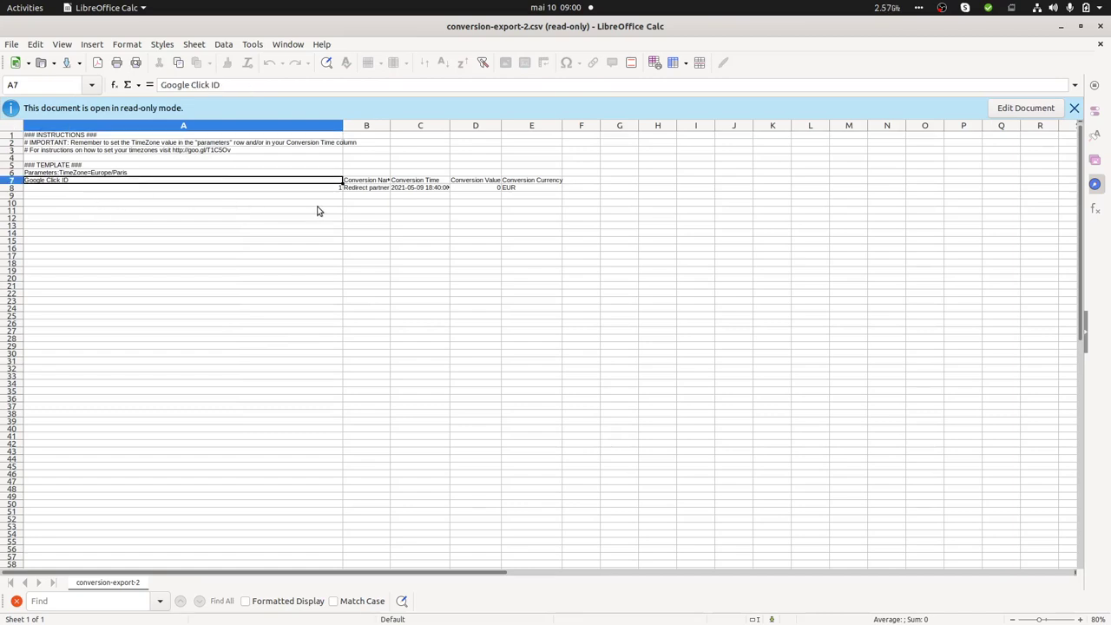
pyautogui.click(282, 189)
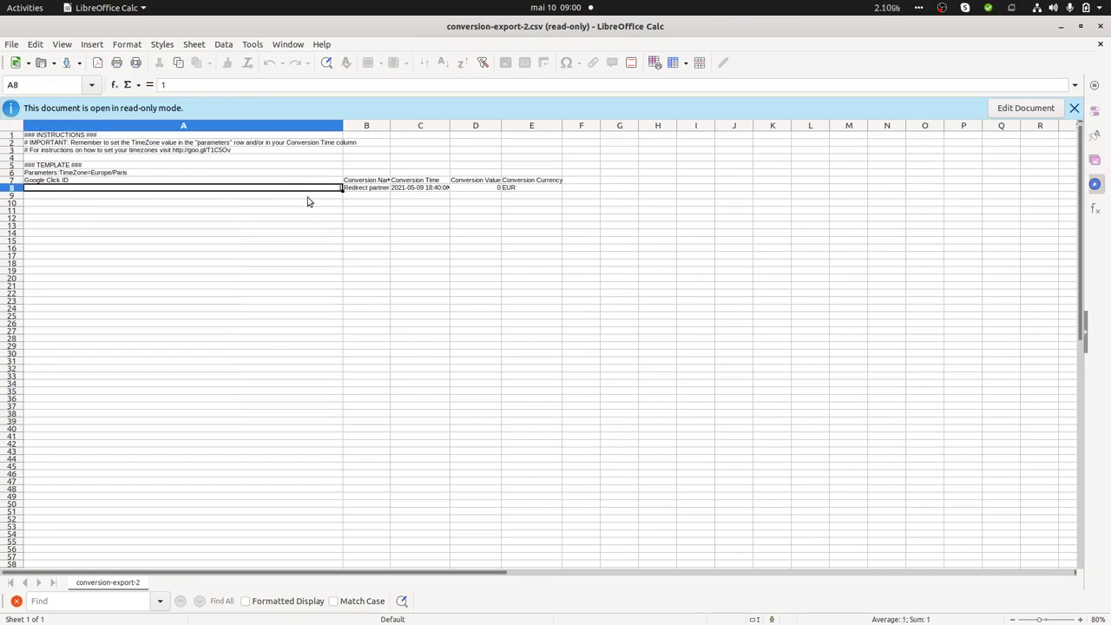
pyautogui.click(383, 190)
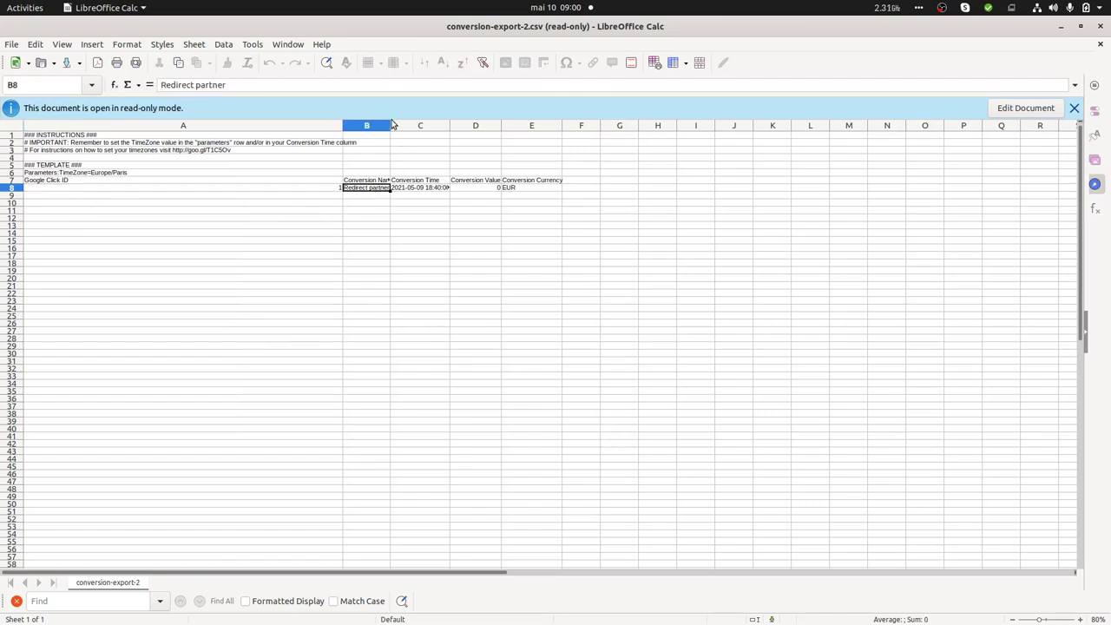
pyautogui.moveTo(391, 125); pyautogui.dragTo(434, 126)
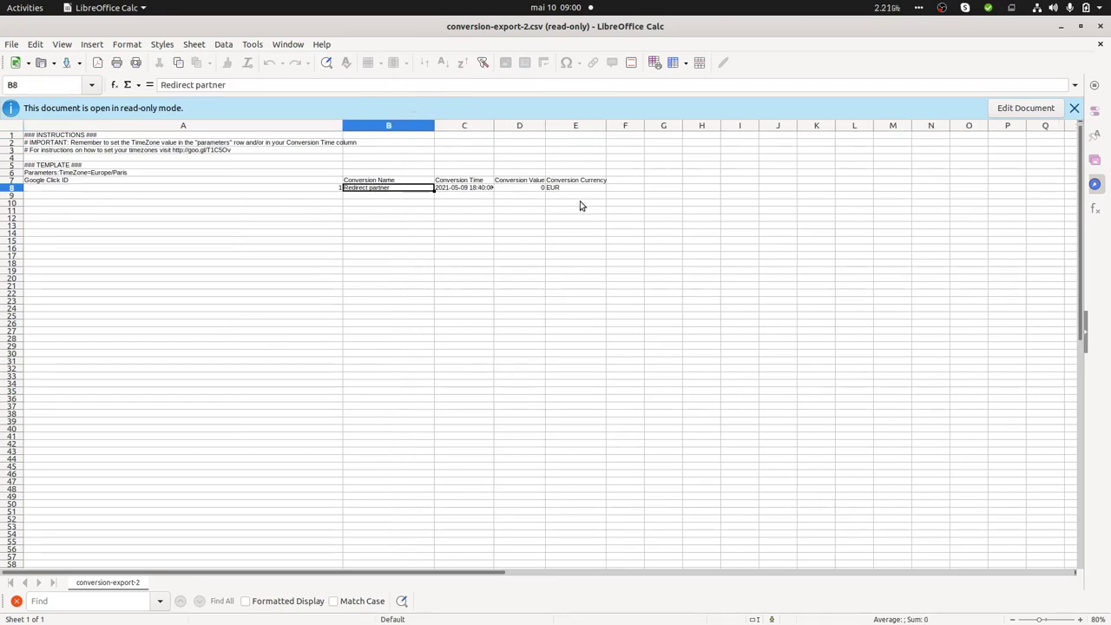
pyautogui.click(244, 182)
pyautogui.click(153, 137)
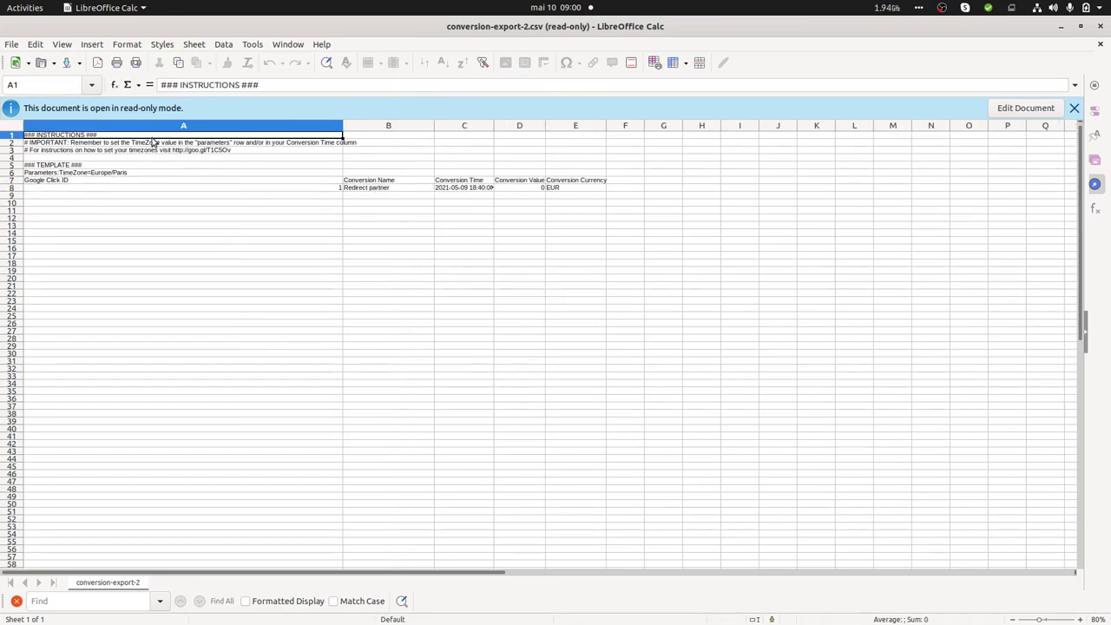
pyautogui.moveTo(152, 141); pyautogui.dragTo(591, 193)
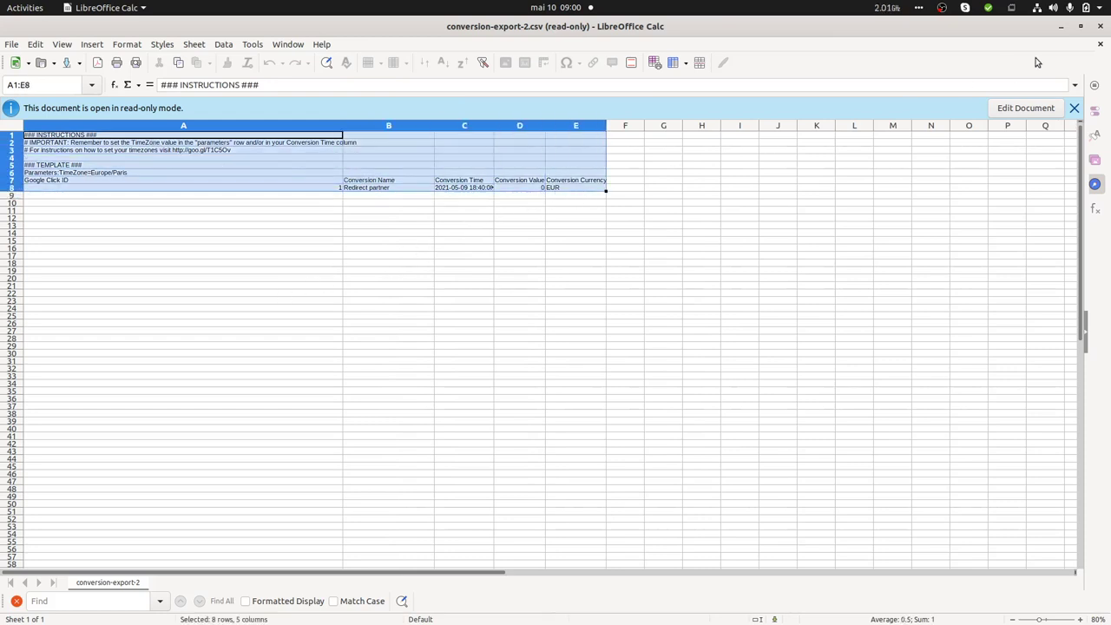
pyautogui.click(1102, 29)
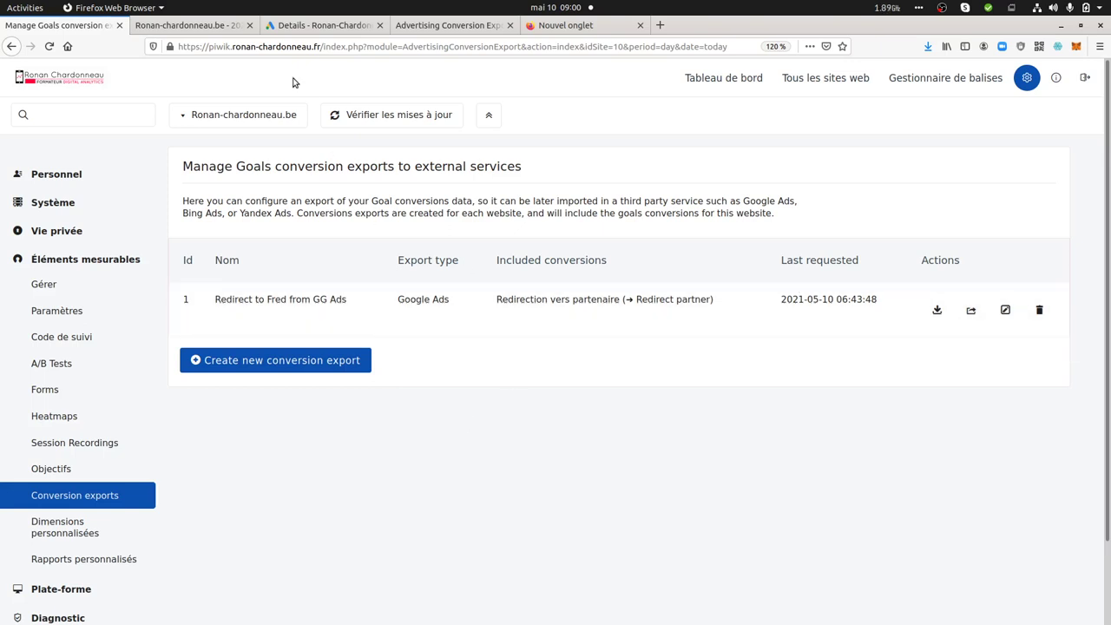
# Go to Tools > Measurement > Conversions and start a new conversion action
pyautogui.click(321, 25)
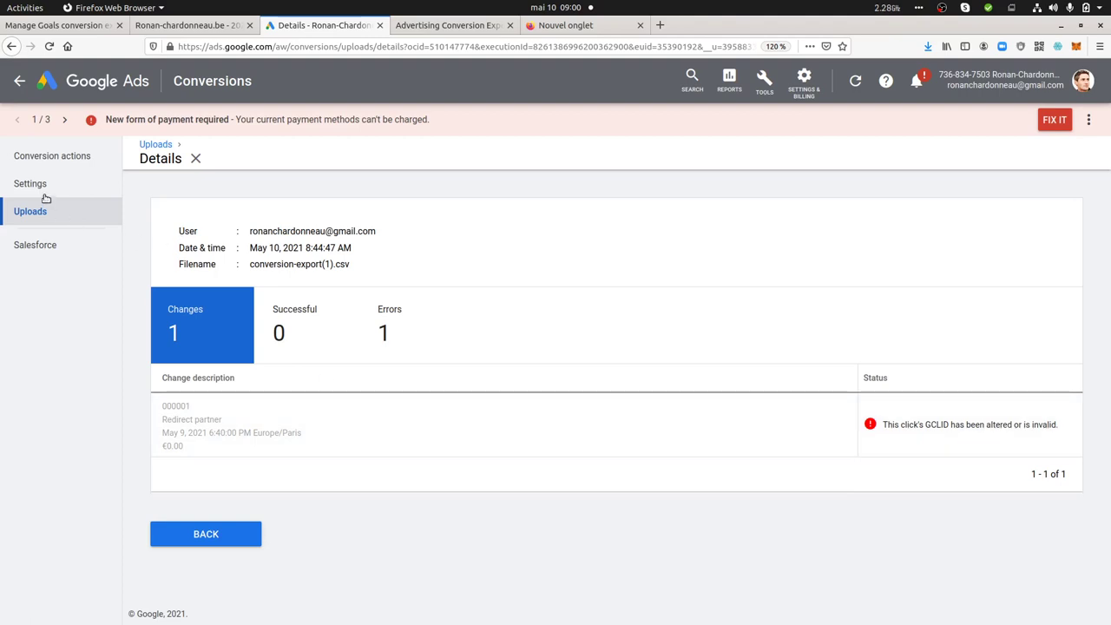
pyautogui.click(40, 213)
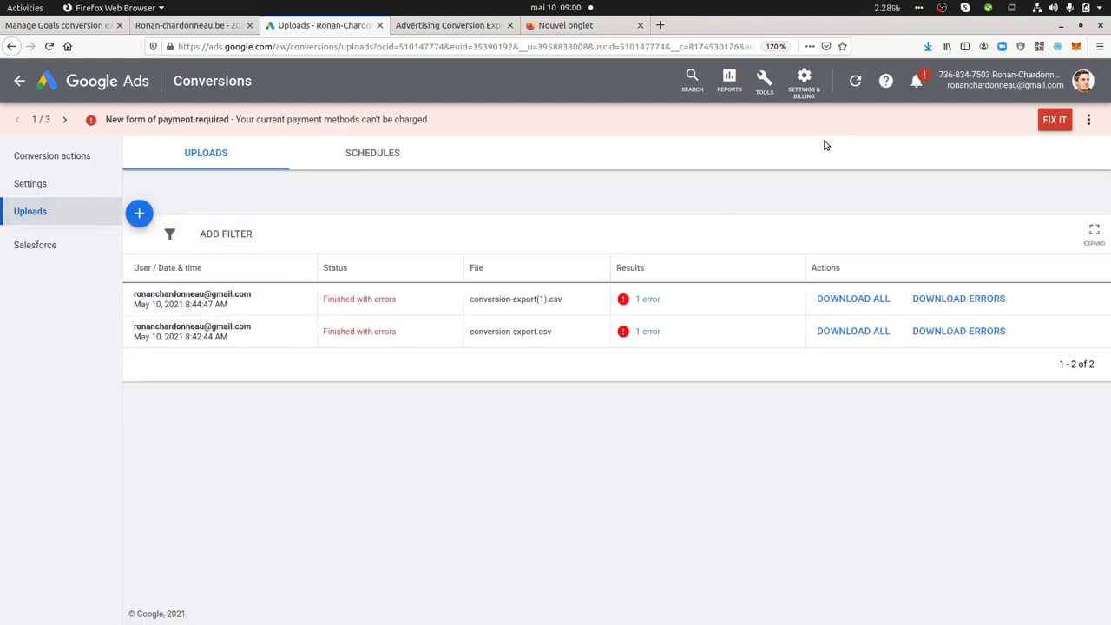
pyautogui.click(811, 83)
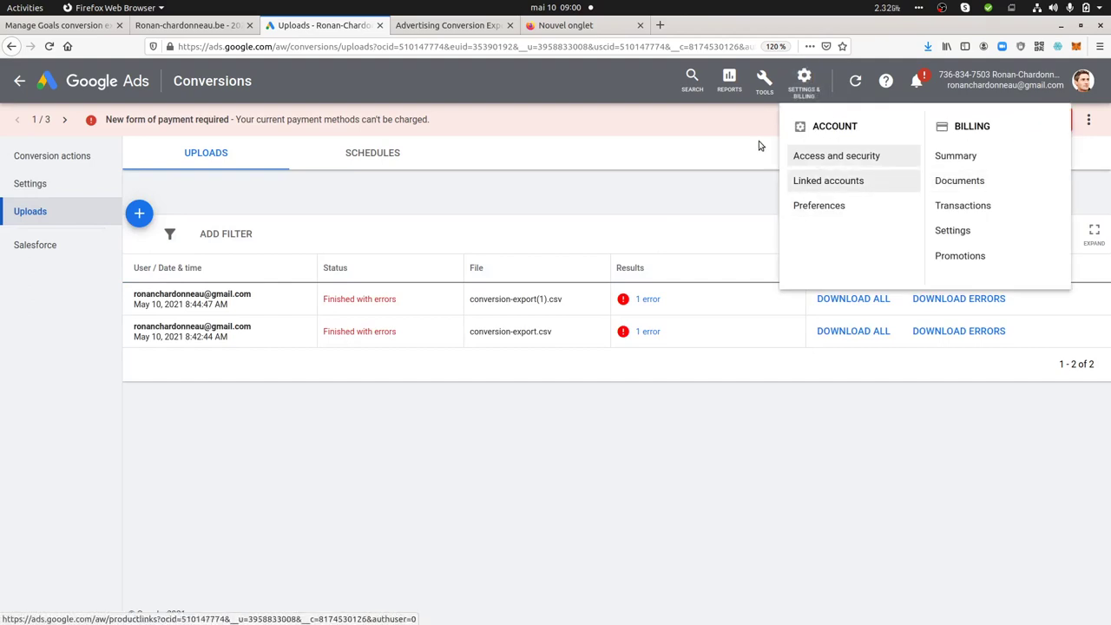
pyautogui.click(762, 93)
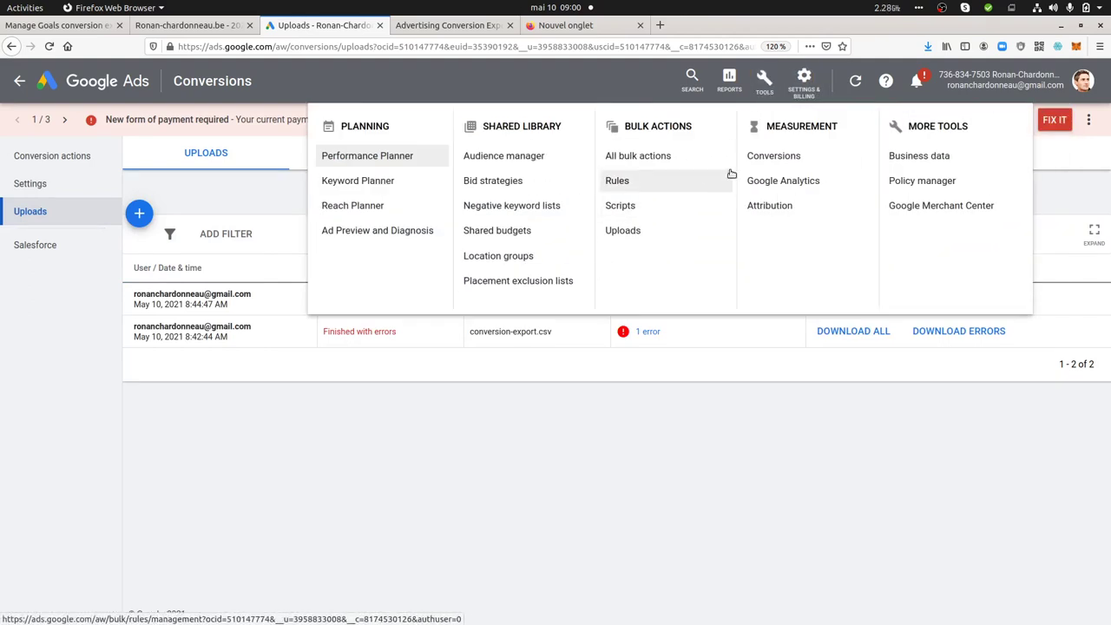
pyautogui.click(760, 156)
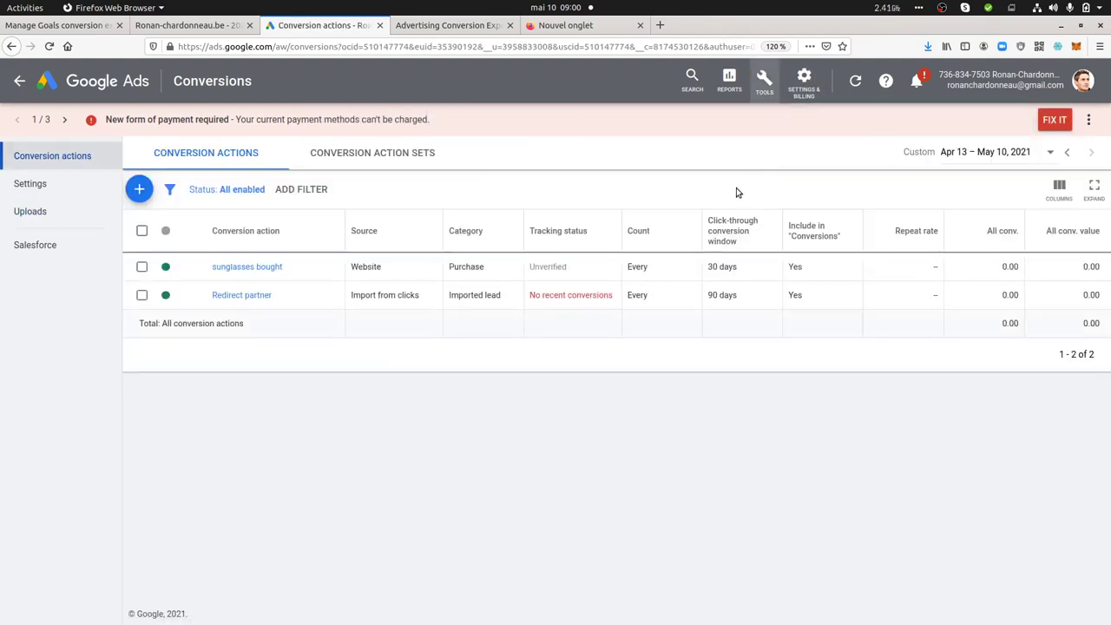
pyautogui.click(142, 191)
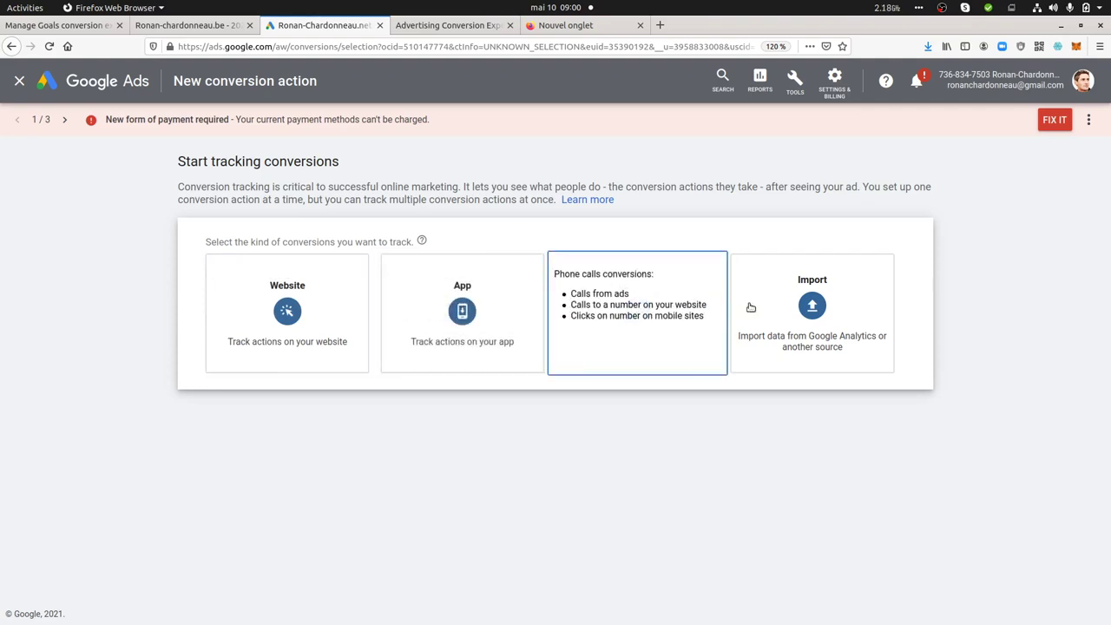
# Choose Import from other data sources or CRMs, tracking conversions from clicks
pyautogui.click(785, 334)
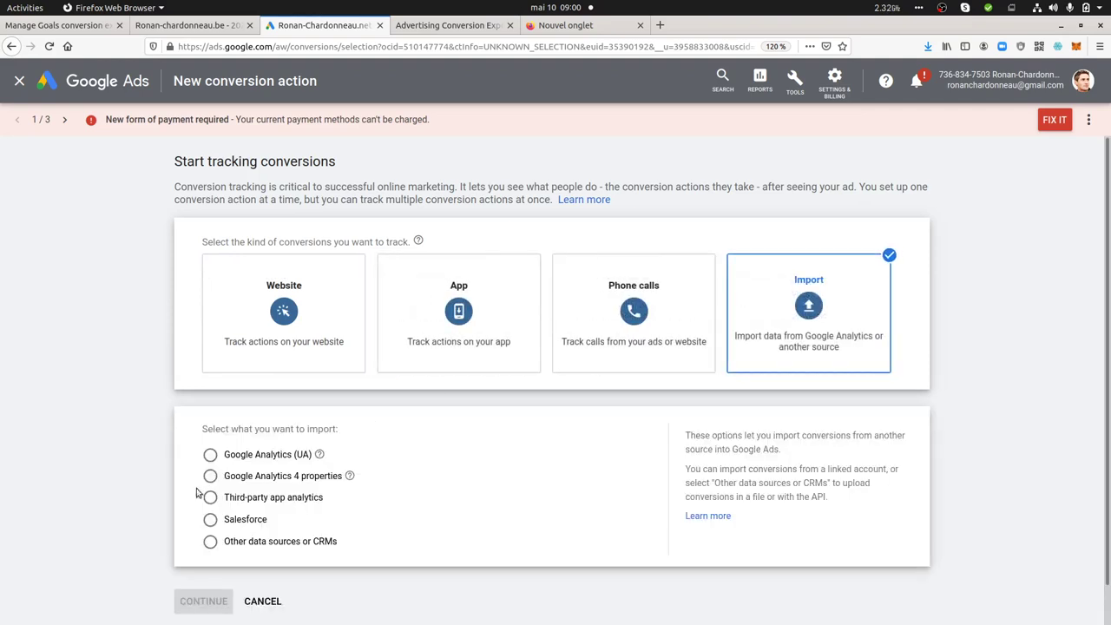
pyautogui.click(210, 541)
pyautogui.scroll(-2, 209, 543)
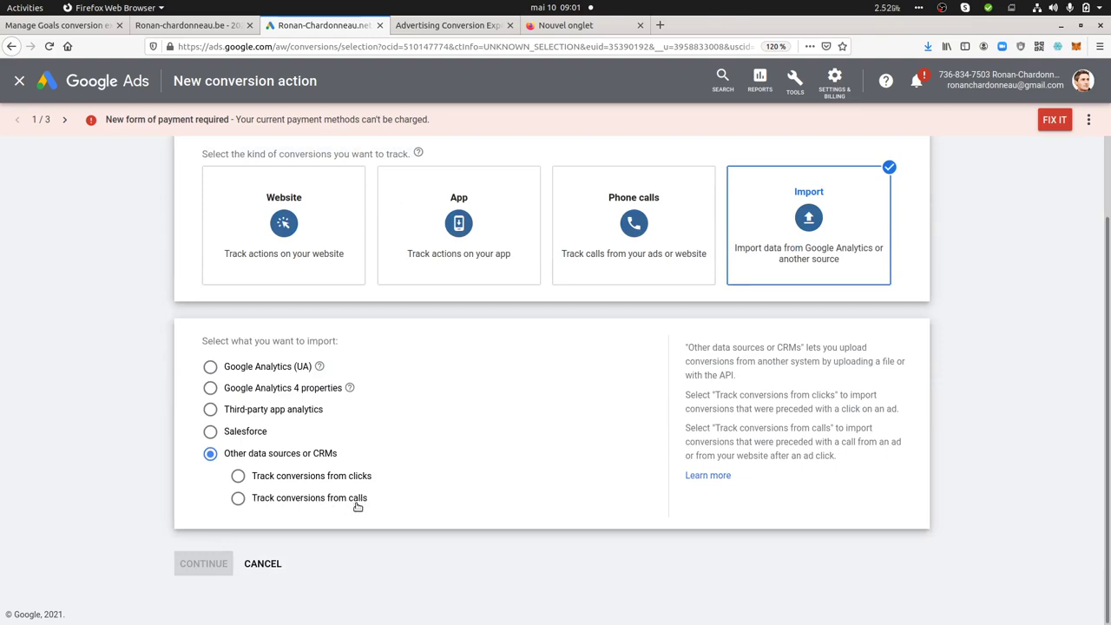
pyautogui.click(238, 477)
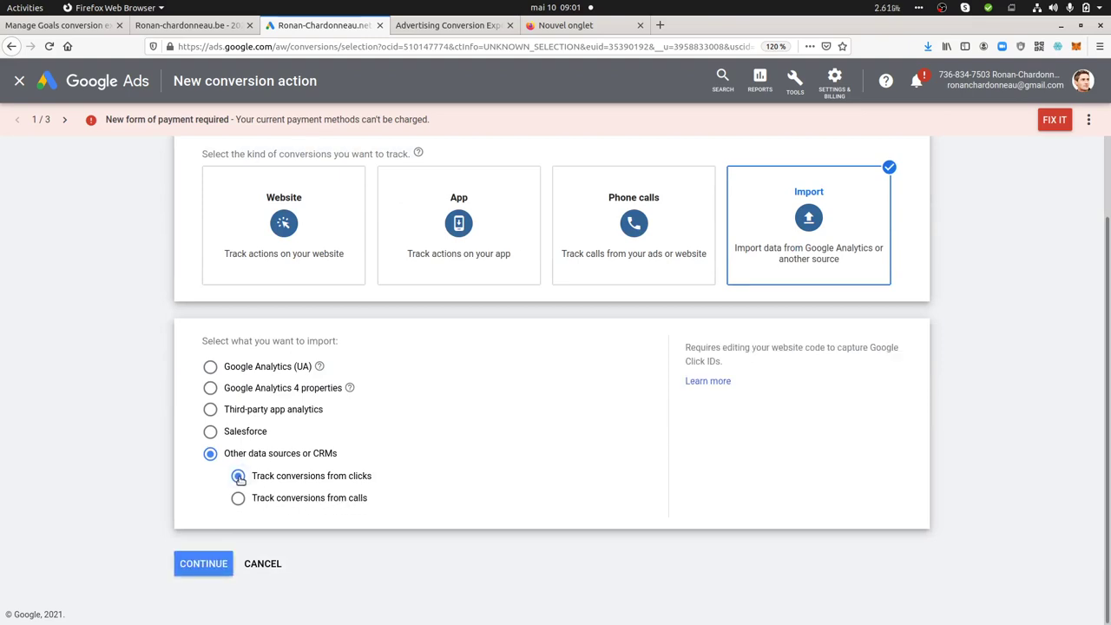
pyautogui.click(202, 563)
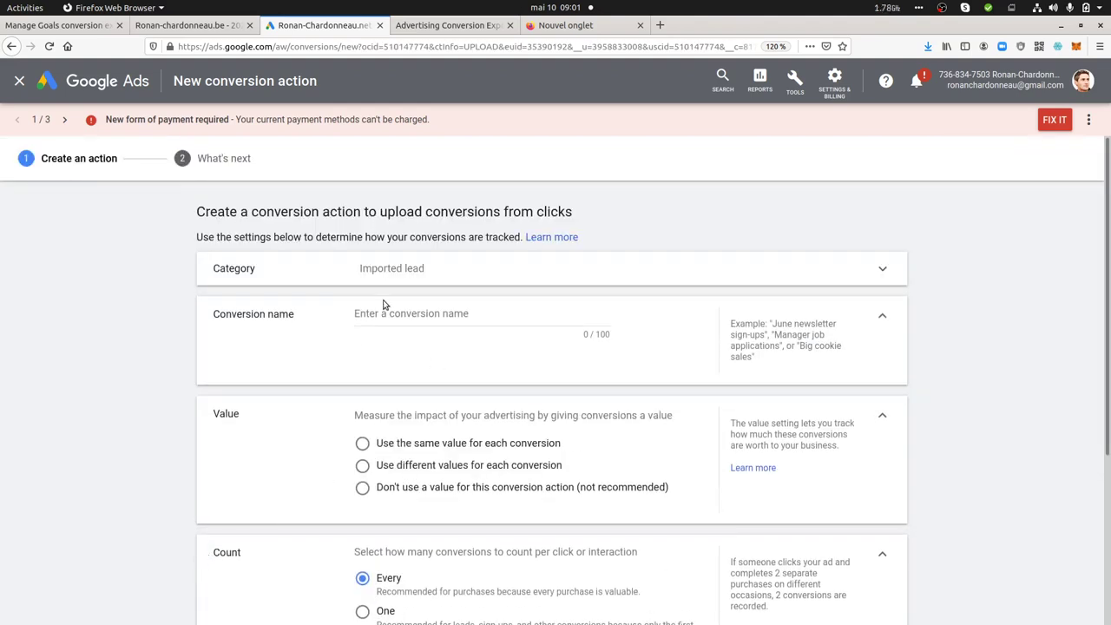
# Name the conversion action blabla with the same value for each conversion and create it
pyautogui.click(388, 313)
pyautogui.write('blabla')
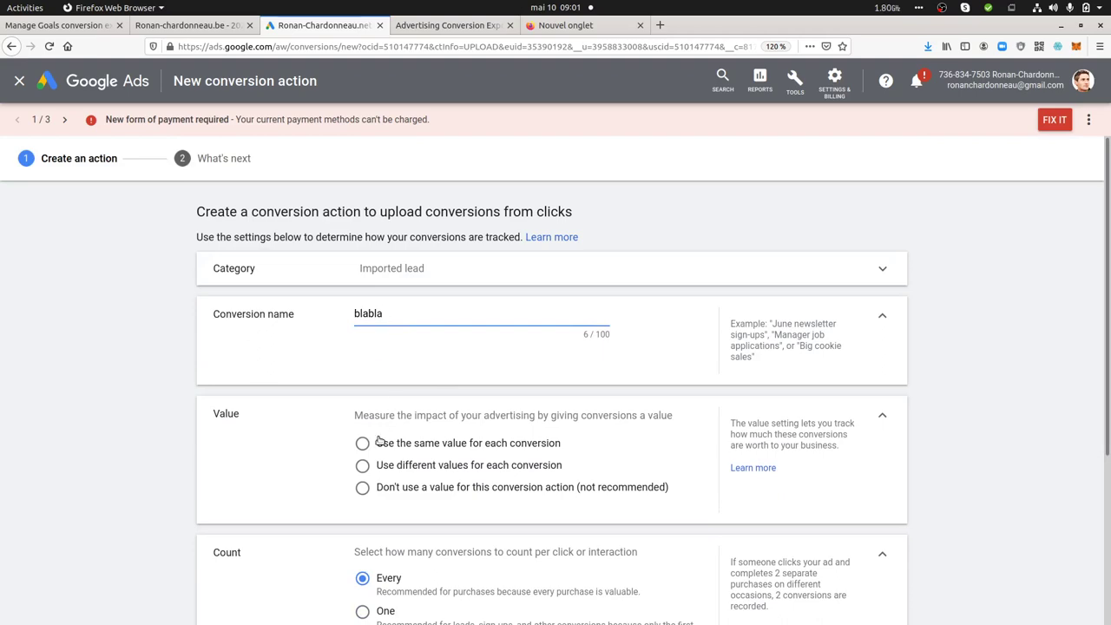
pyautogui.click(363, 442)
pyautogui.scroll(-5, 265, 512)
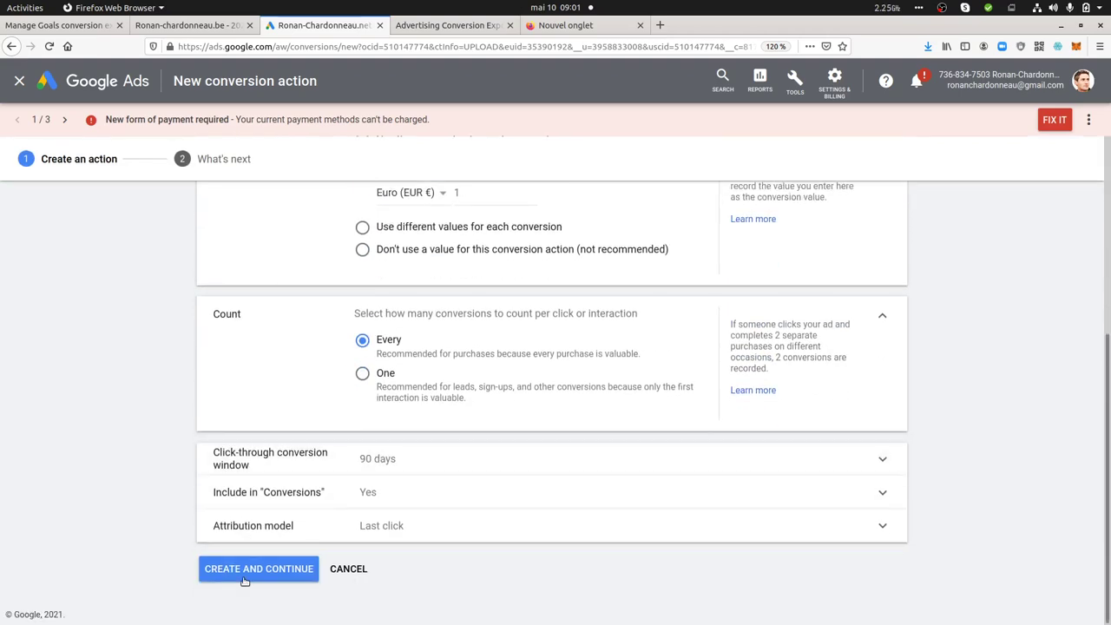
pyautogui.click(248, 574)
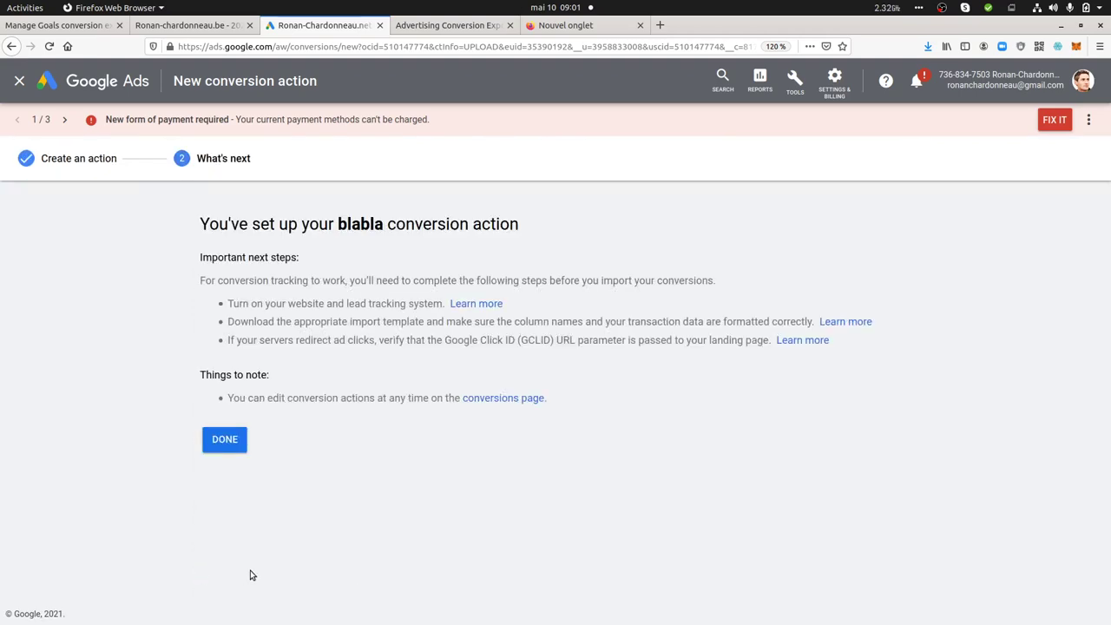
pyautogui.click(234, 448)
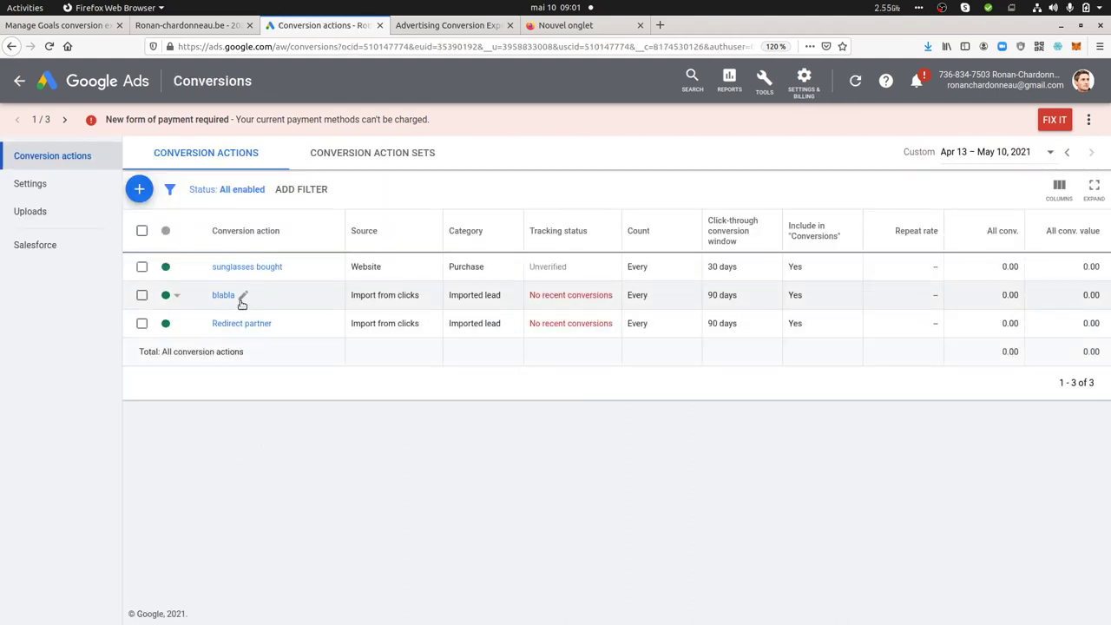
# Start a new conversion upload with Upload a file as the source
pyautogui.moveTo(242, 299)
pyautogui.click(55, 211)
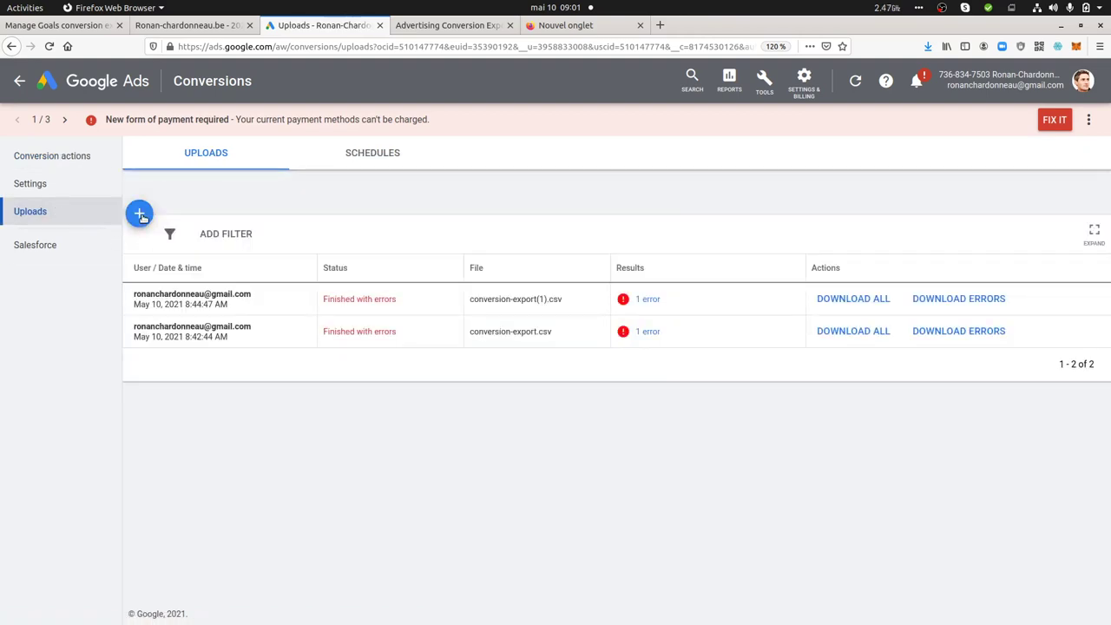
pyautogui.click(139, 213)
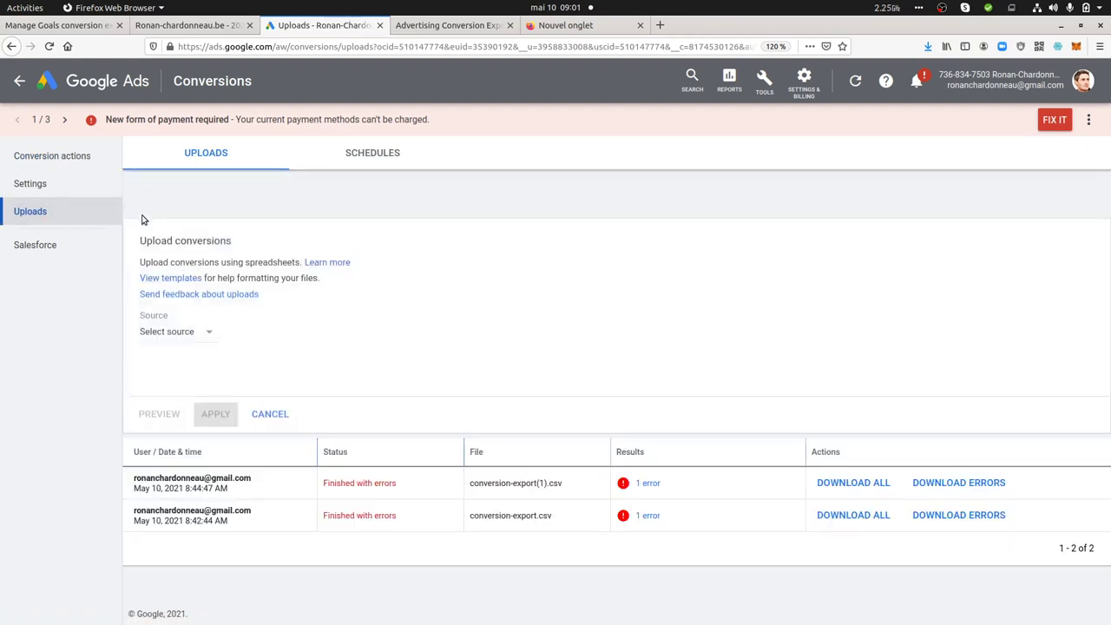
pyautogui.click(176, 331)
pyautogui.click(193, 355)
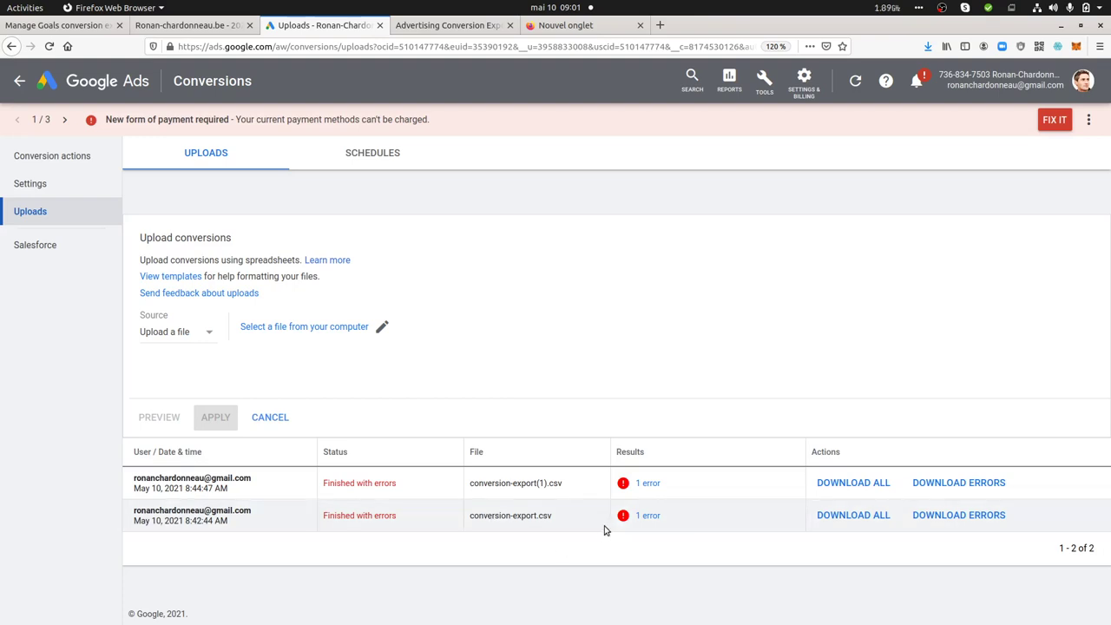
# View conversion-export.csv's error details, which report a missing Conversion Name value
pyautogui.click(924, 516)
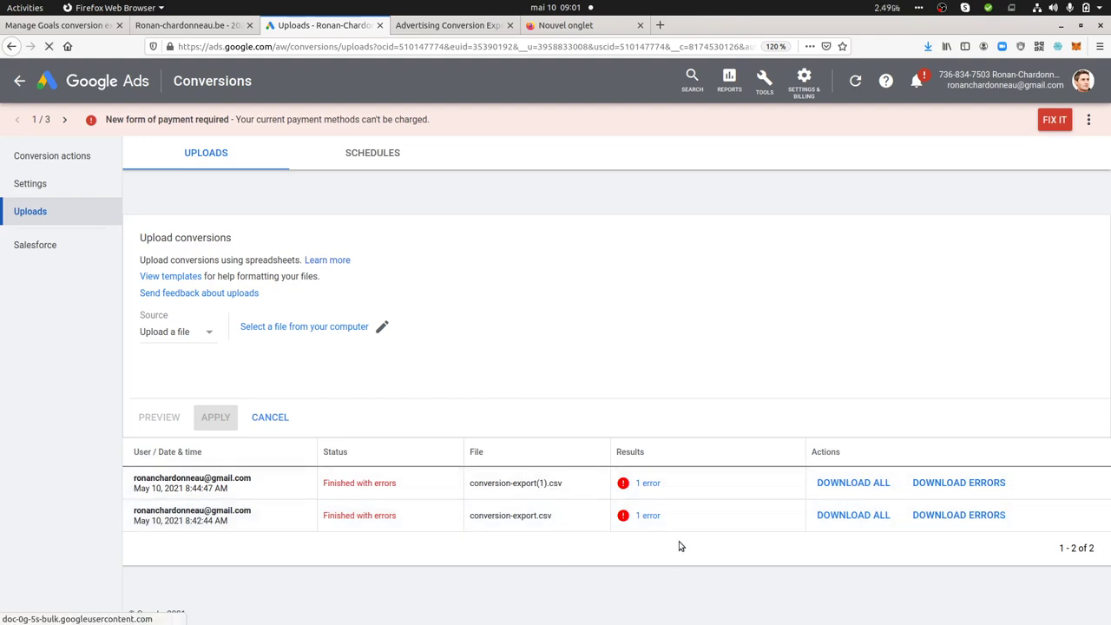
pyautogui.click(649, 516)
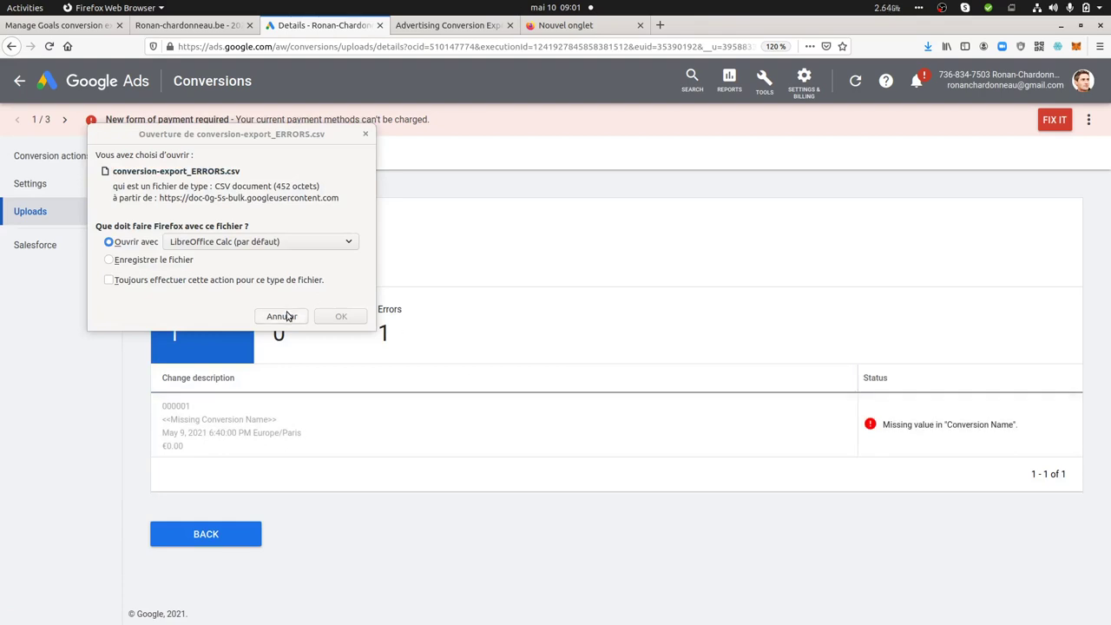
pyautogui.click(286, 316)
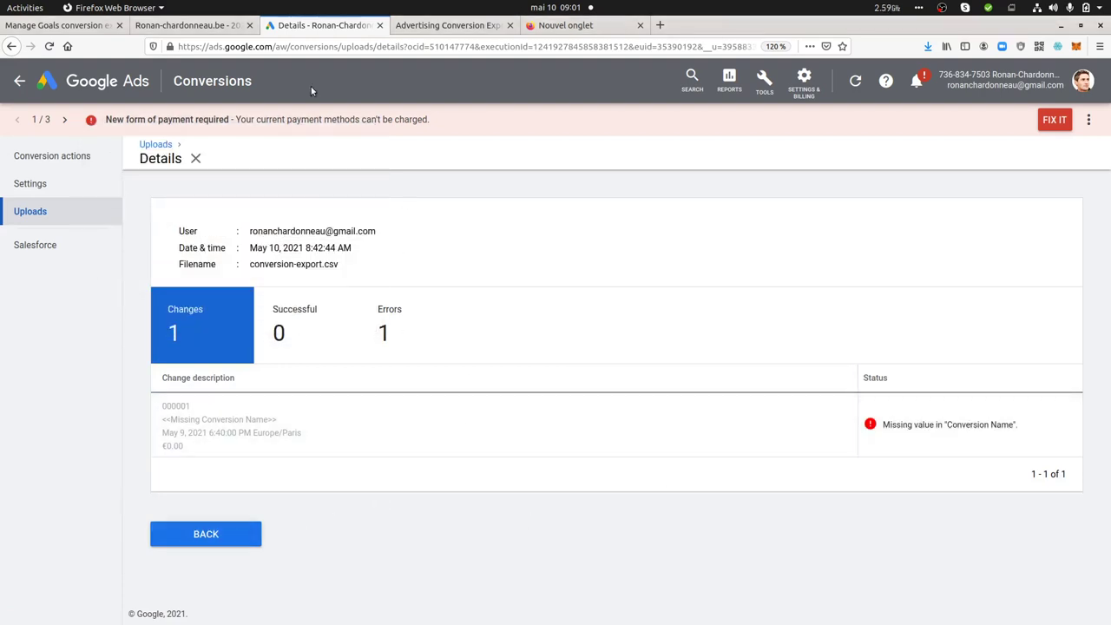
# Back in Matomo, download the conversion export file again, then dismiss the download prompt
pyautogui.click(65, 26)
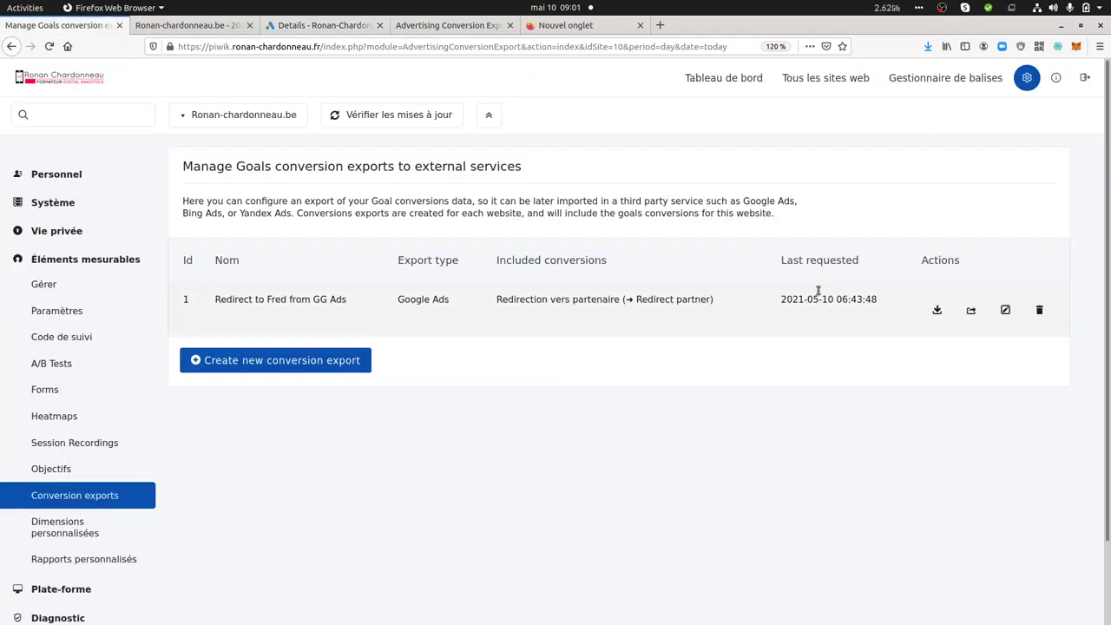
pyautogui.click(936, 310)
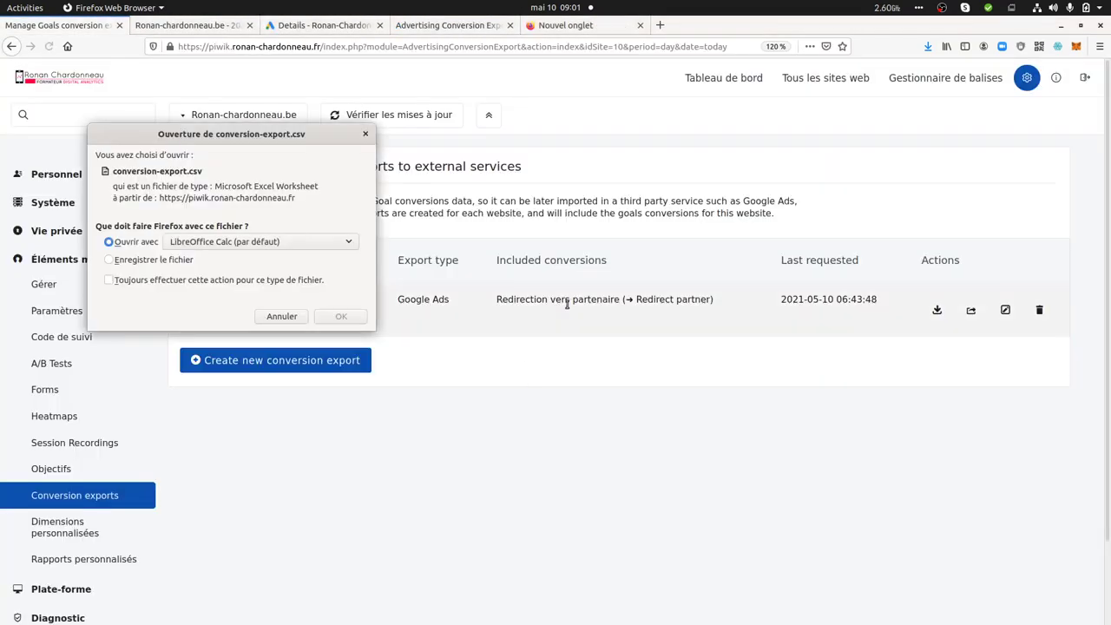
pyautogui.click(295, 321)
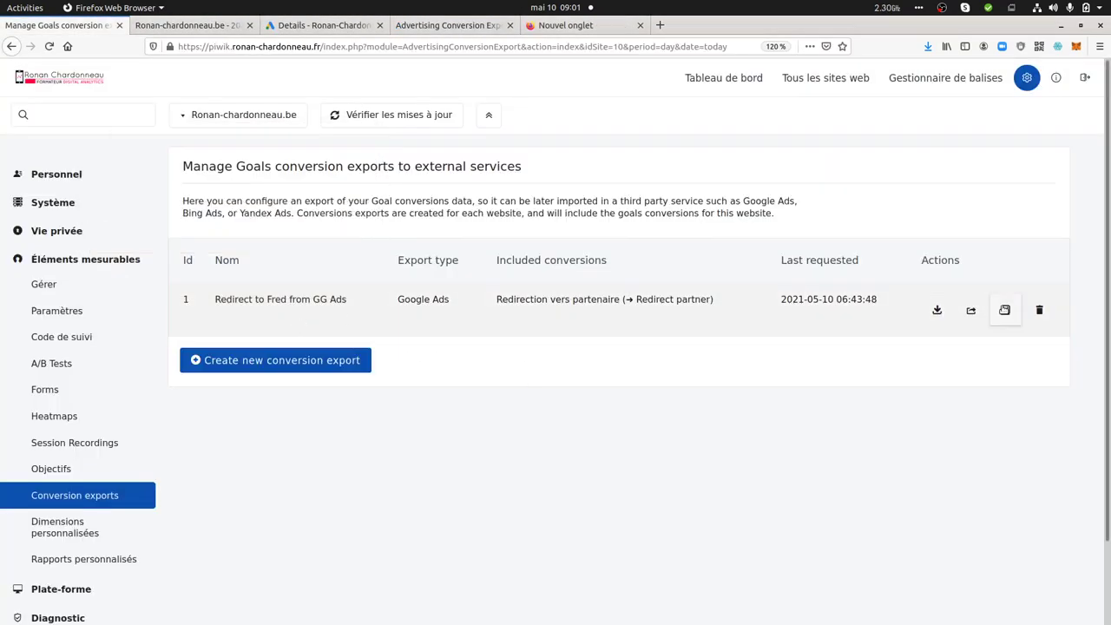
# Open the Google Ads export's edit form and select the goal's alias name, 'Redirect partner'
pyautogui.click(1005, 310)
pyautogui.scroll(-10, 646, 375)
pyautogui.scroll(-5, 646, 375)
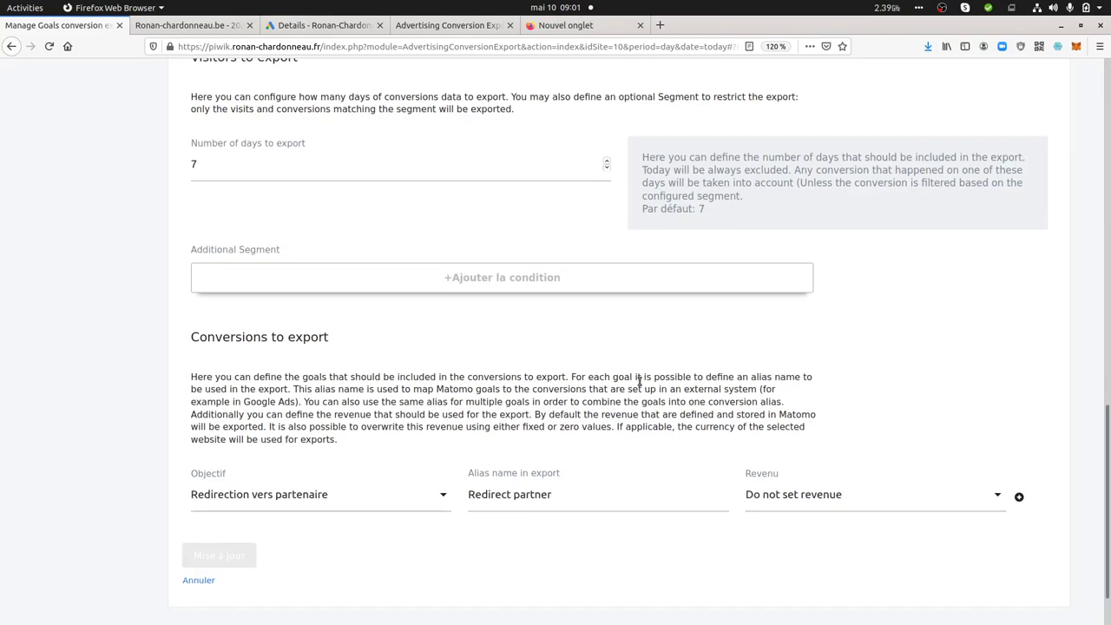
pyautogui.tripleClick(560, 429)
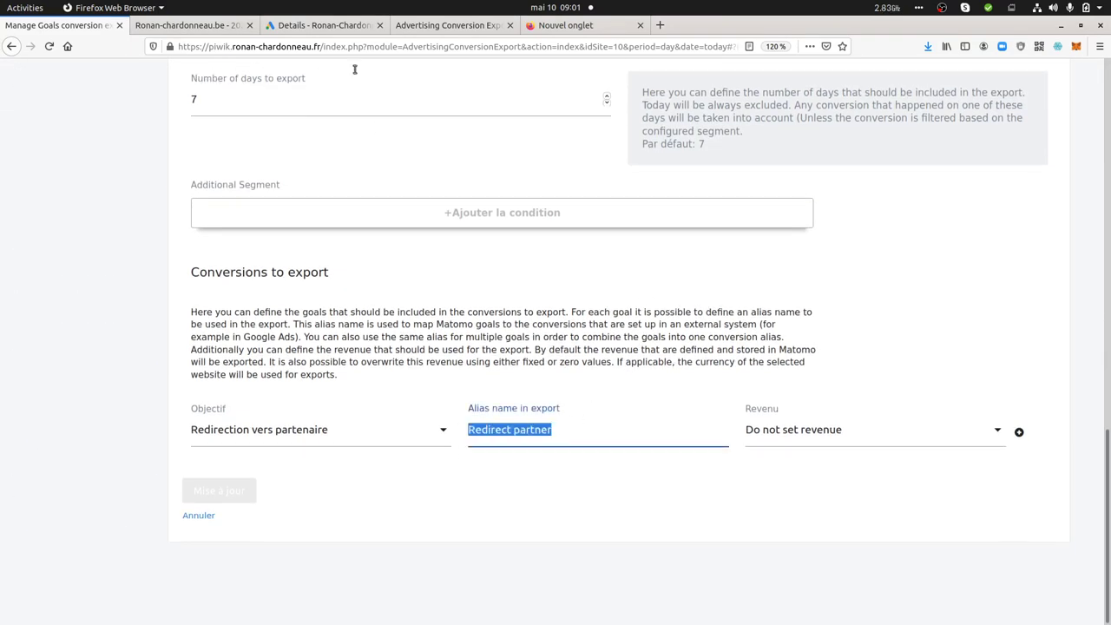
# In Google Ads, view the conversion-export(1).csv upload error and highlight the altered or invalid GCLID message
pyautogui.click(273, 26)
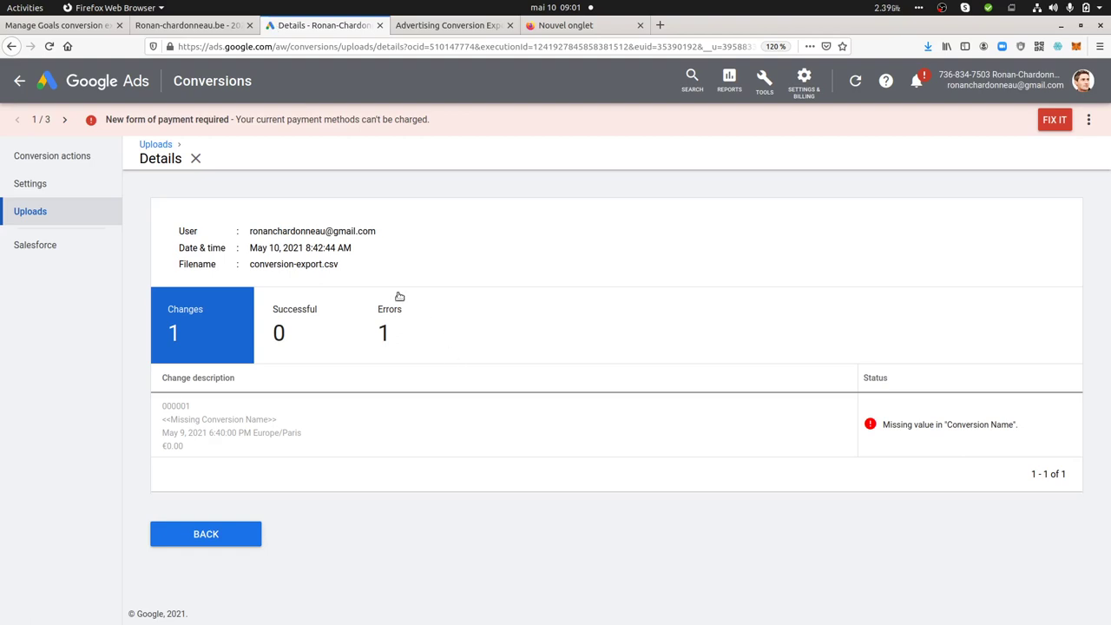
pyautogui.click(209, 534)
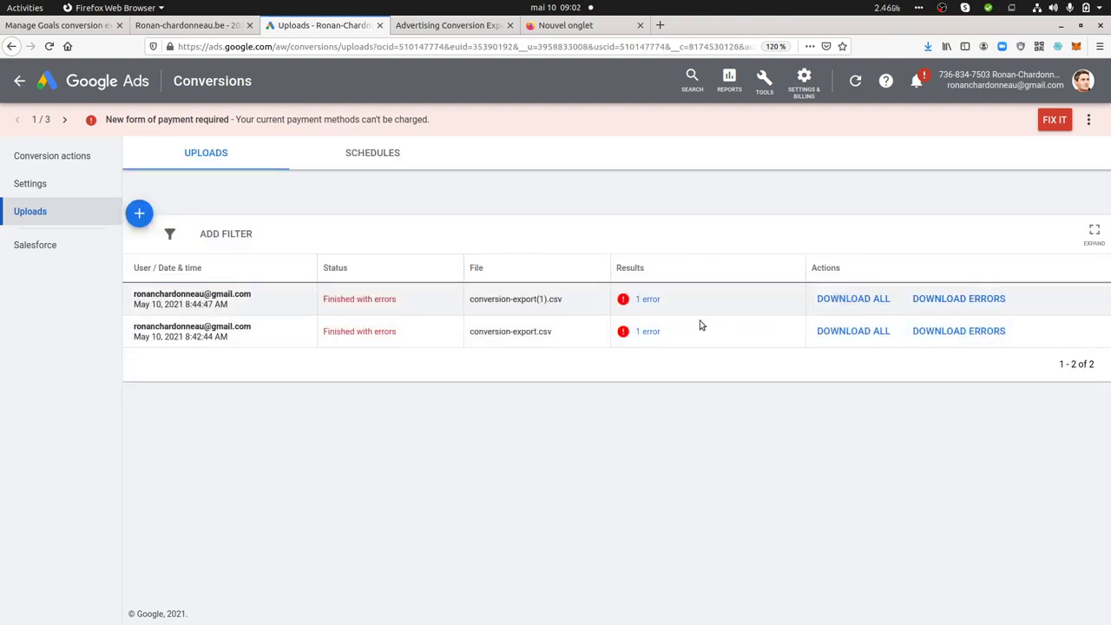
pyautogui.click(648, 300)
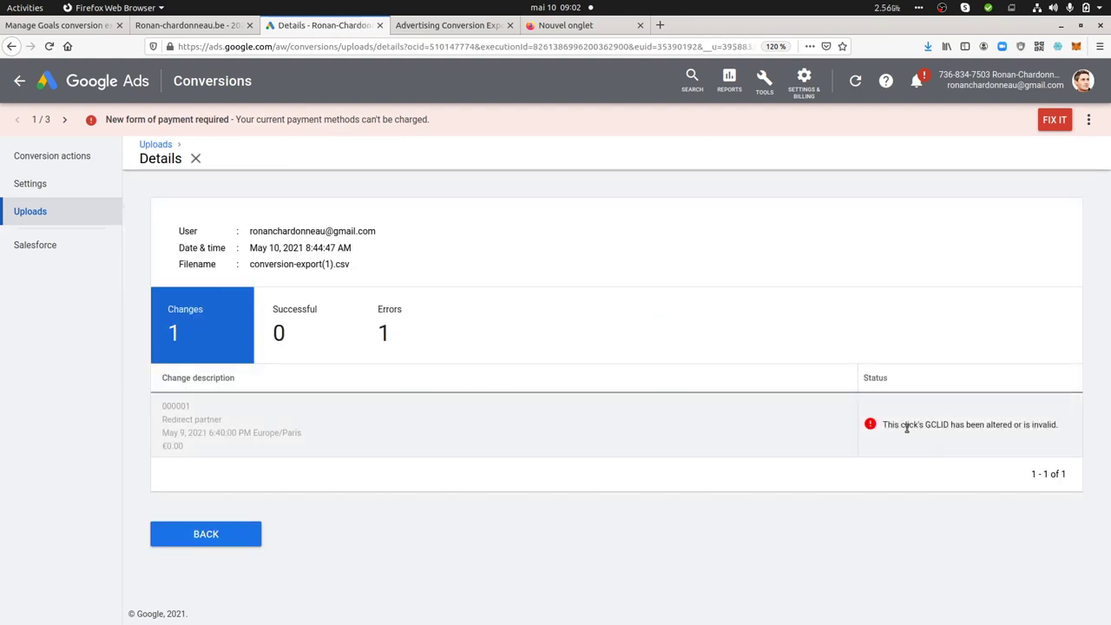
pyautogui.moveTo(883, 431); pyautogui.dragTo(946, 437)
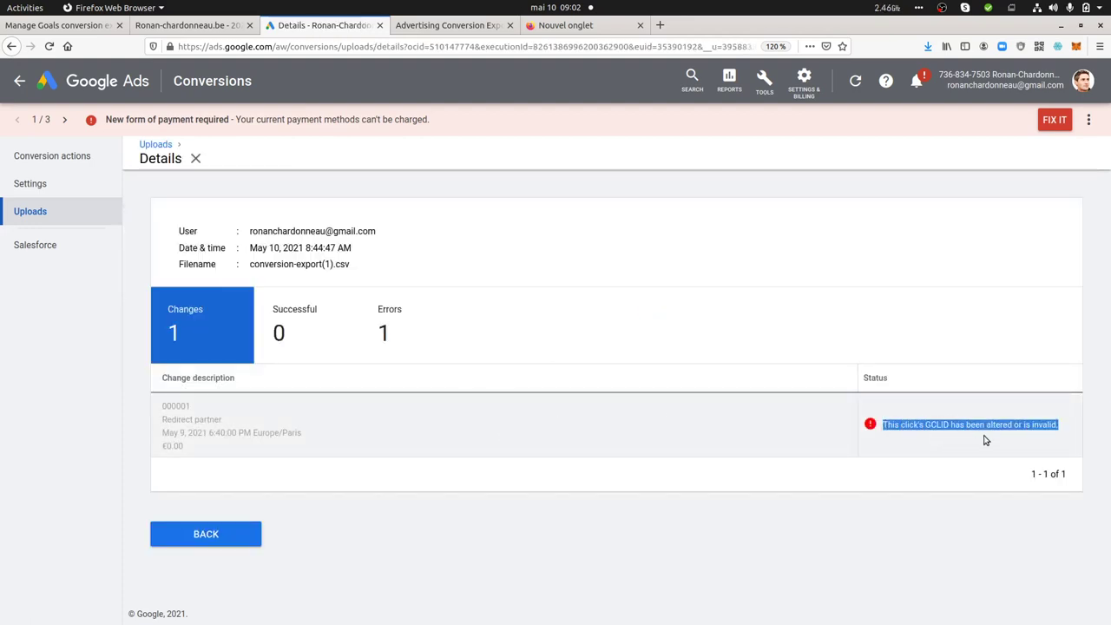